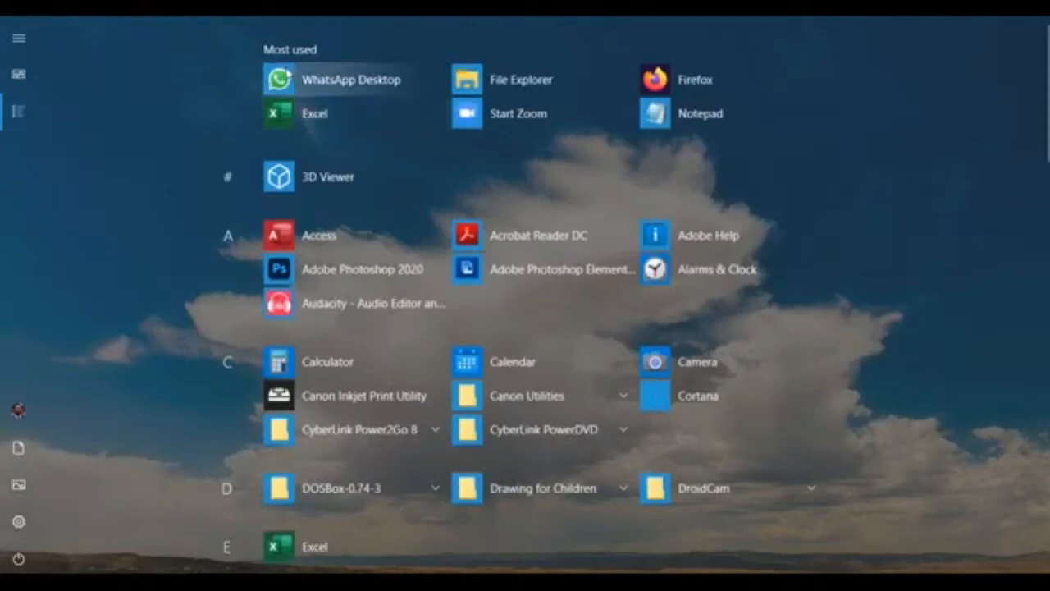
Launch Excel, maximise its window and create a new blank workbook.
left_click(324, 119)
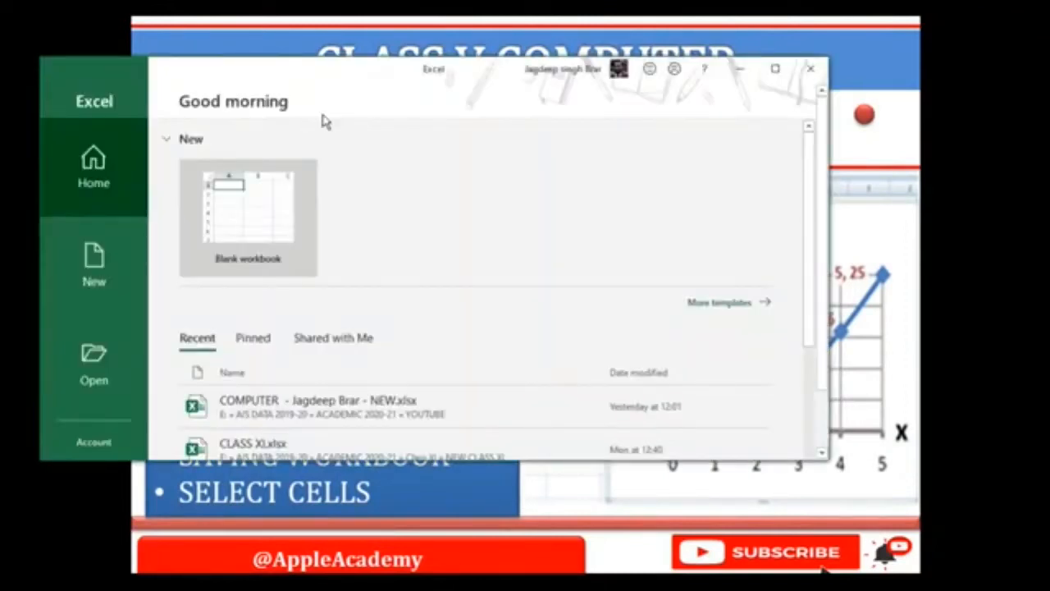
left_click(774, 69)
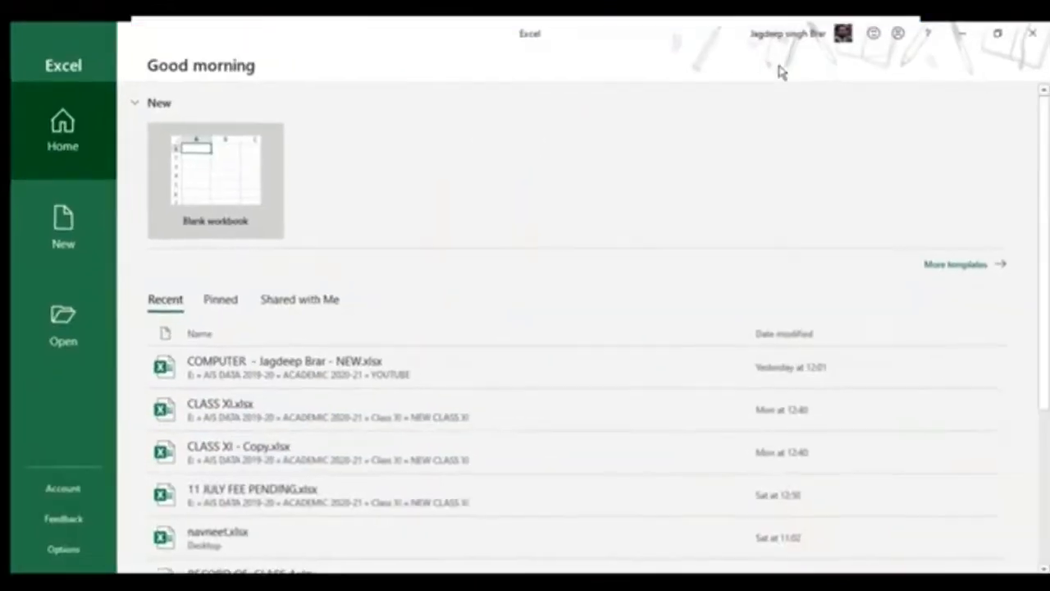
left_click(45, 216)
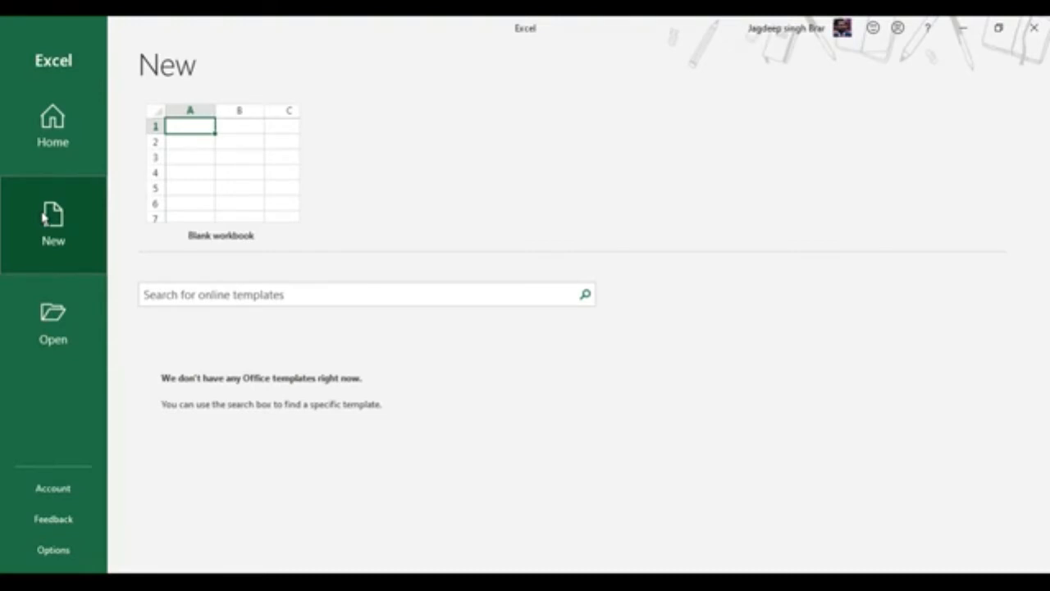
left_click(251, 177)
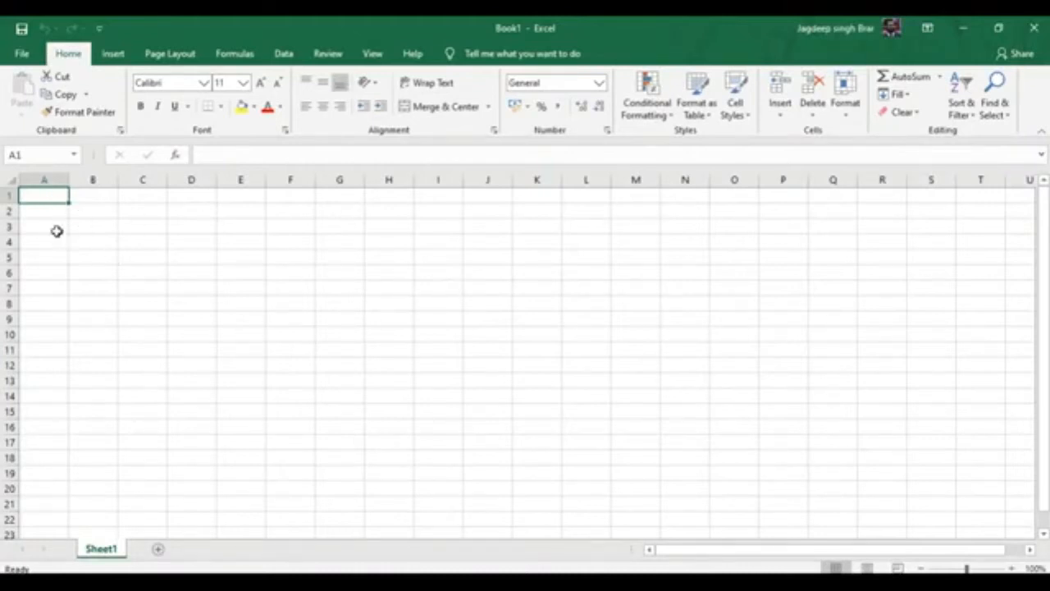
Select entire rows 1, 4, 6 and 8 one at a time, followed by entire columns C and E.
left_click(8, 195)
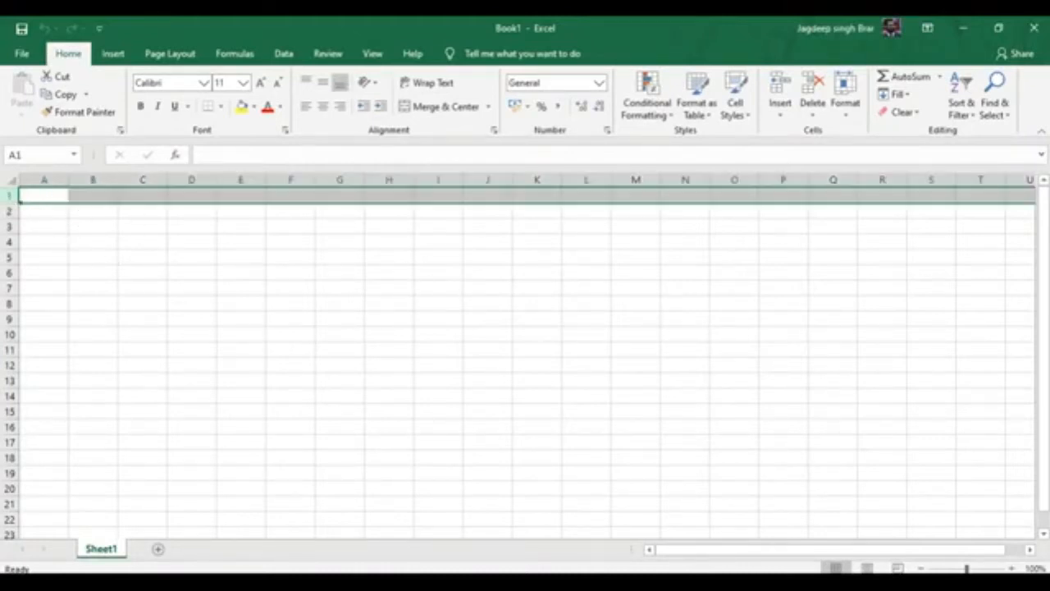
left_click(9, 242)
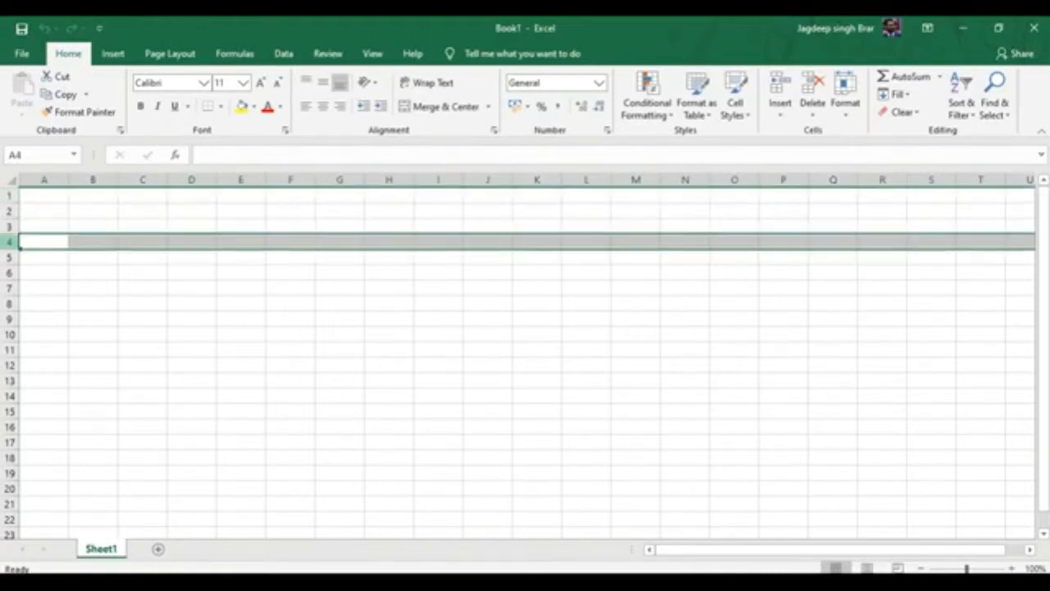
left_click(9, 273)
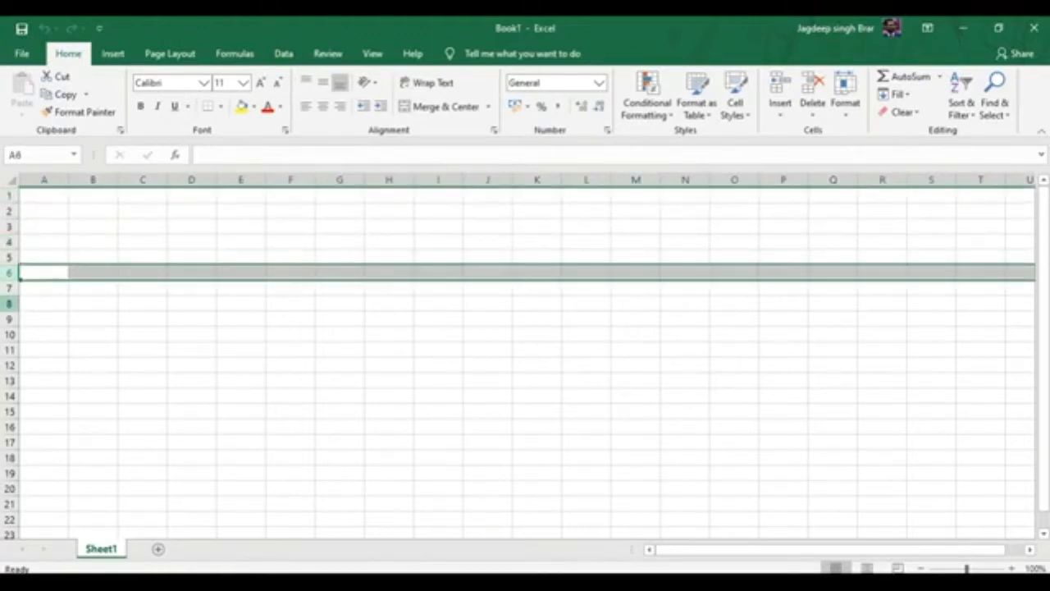
left_click(9, 304)
left_click(131, 181)
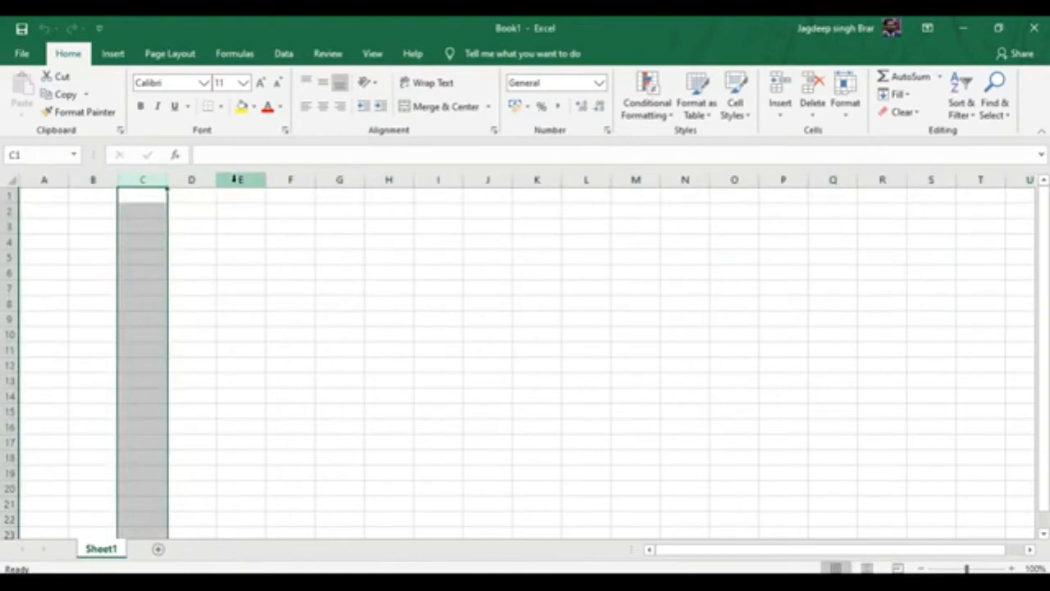
left_click(234, 179)
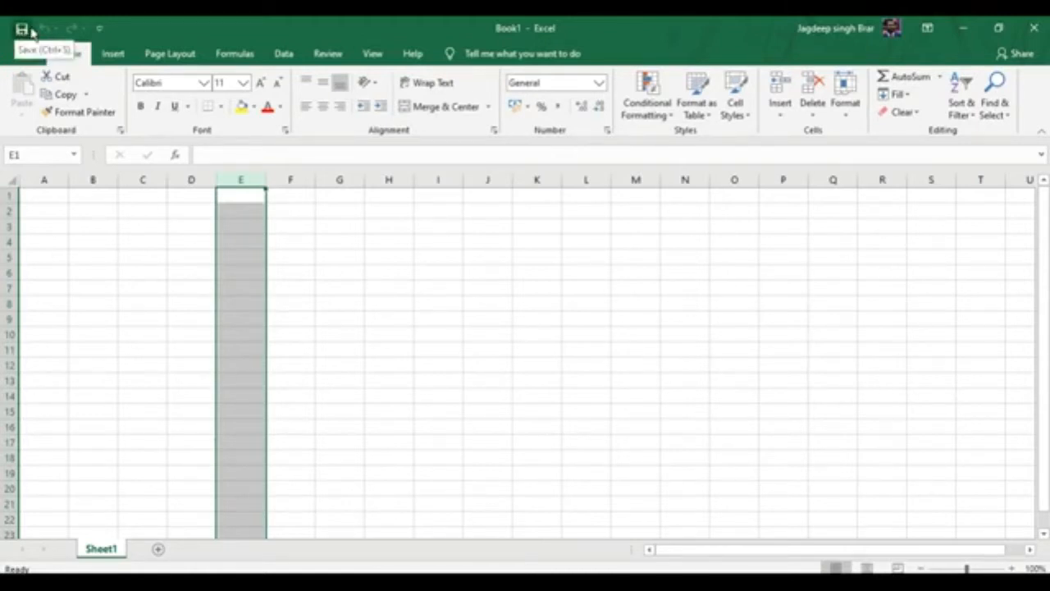
Add the Print Preview and Print command to the Quick Access Toolbar.
left_click(100, 30)
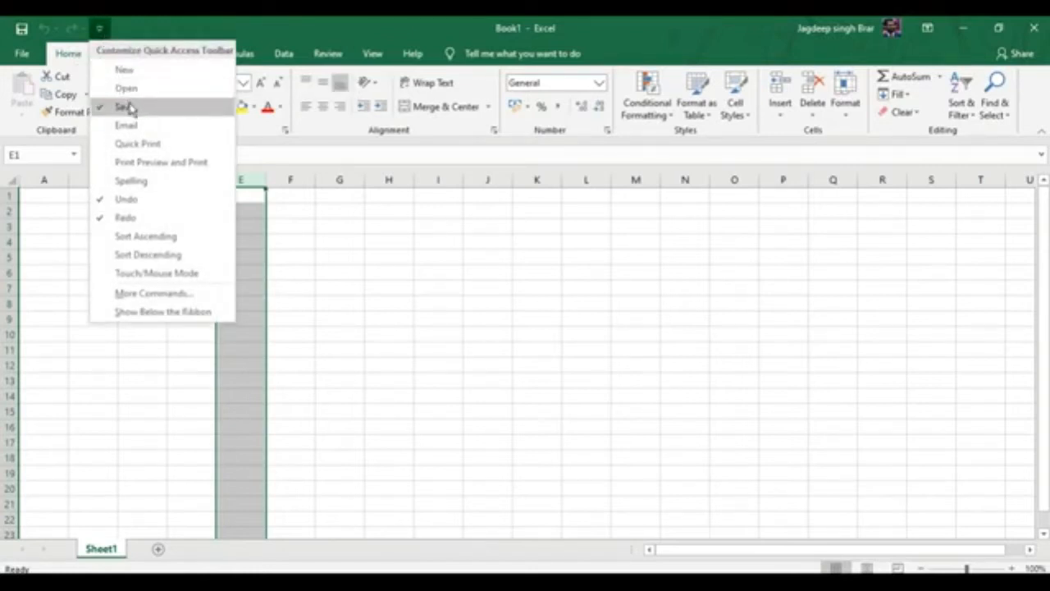
left_click(136, 162)
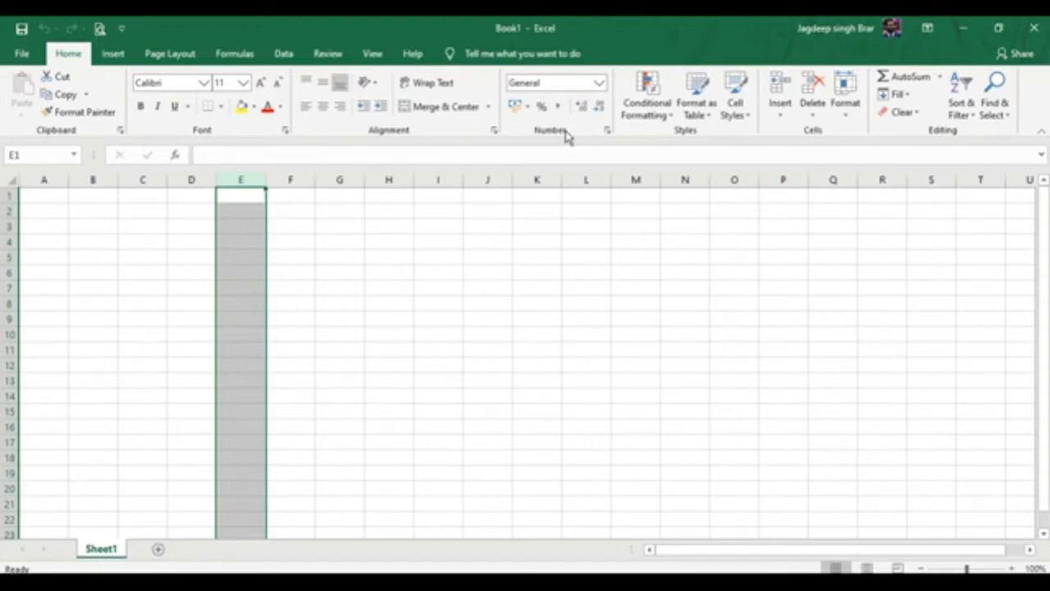
Examine the font settings in the Format Cells dialog and close it without changes.
left_click(285, 133)
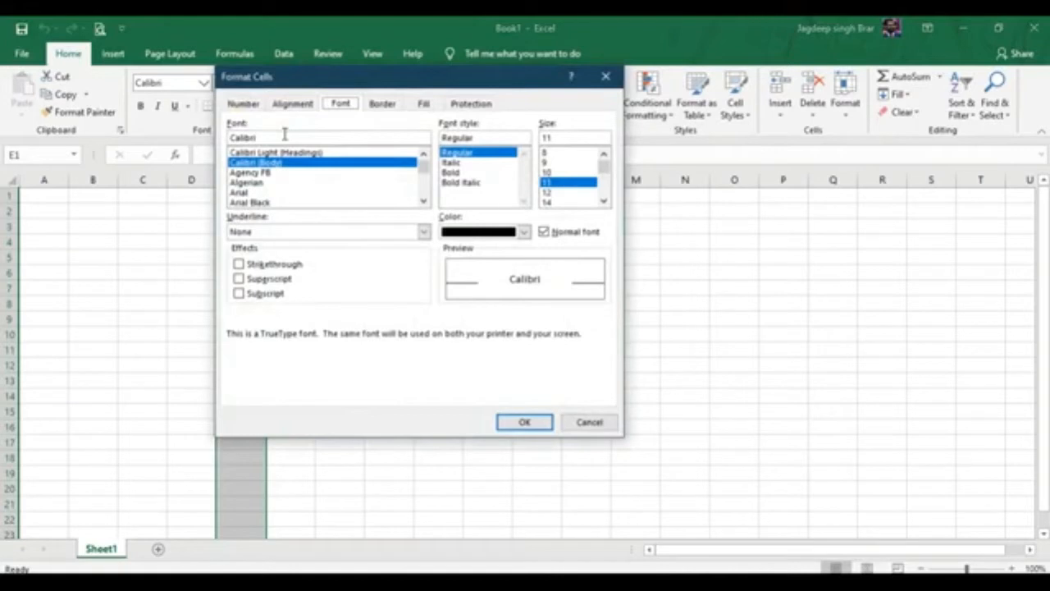
left_click_drag(368, 79, 452, 123)
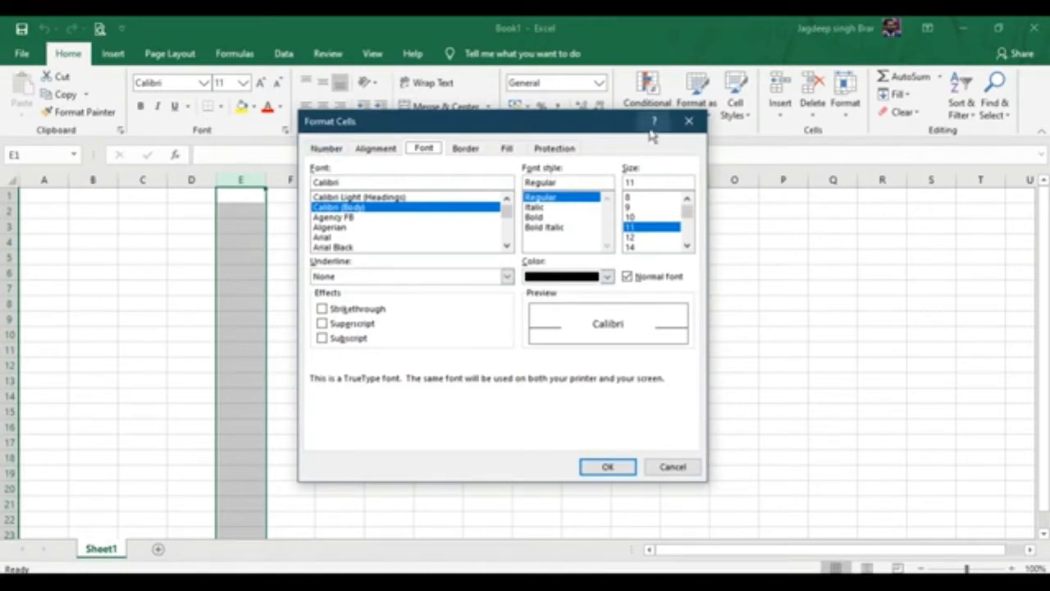
left_click(689, 121)
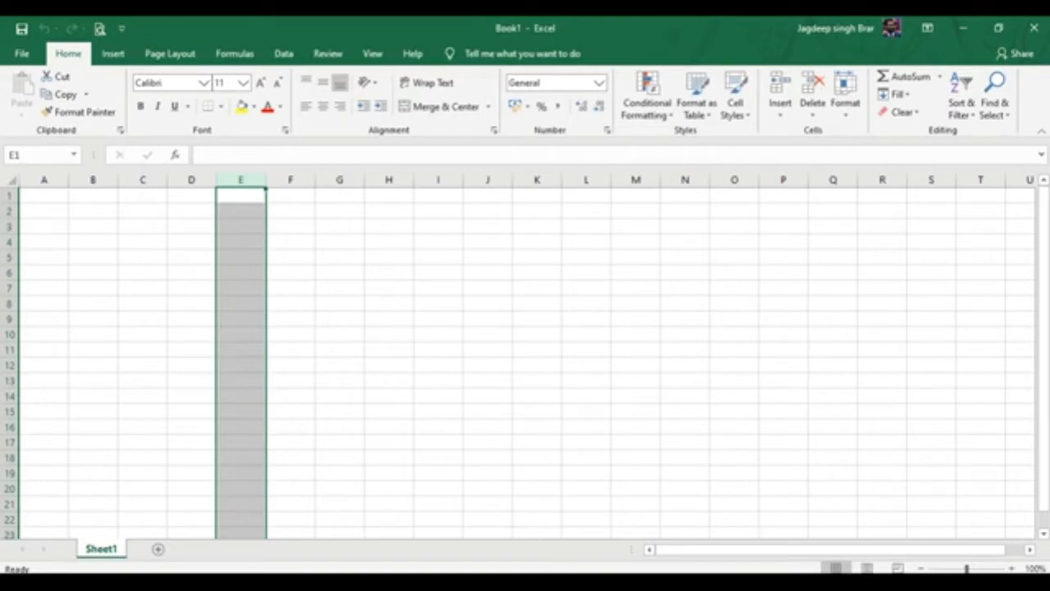
View the worksheet in Page Layout and Page Break Preview, and return it to Normal view.
left_click_drag(1047, 379, 1047, 385)
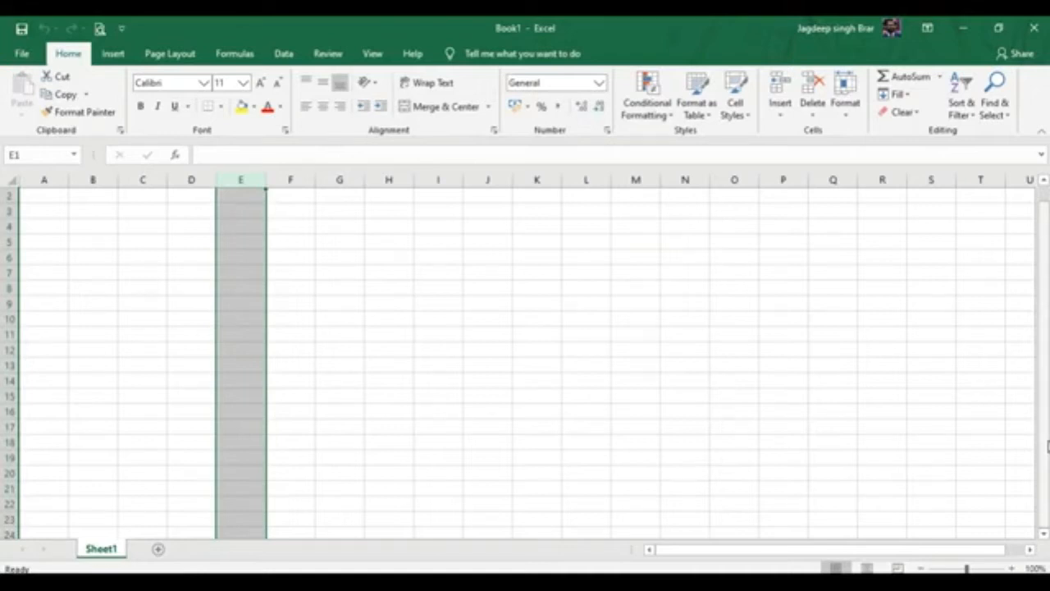
left_click_drag(905, 557, 810, 558)
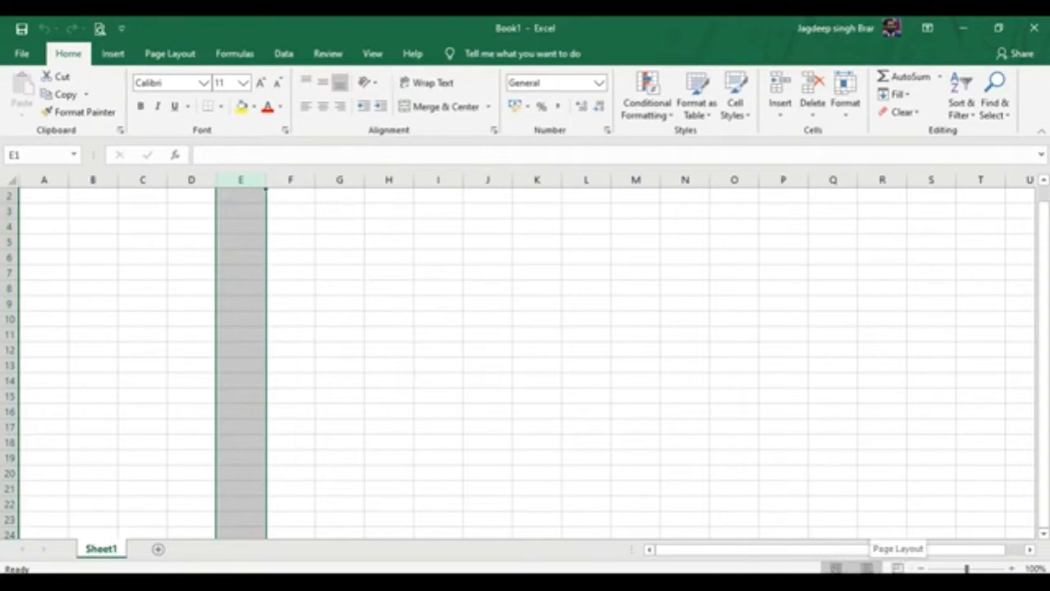
left_click(866, 568)
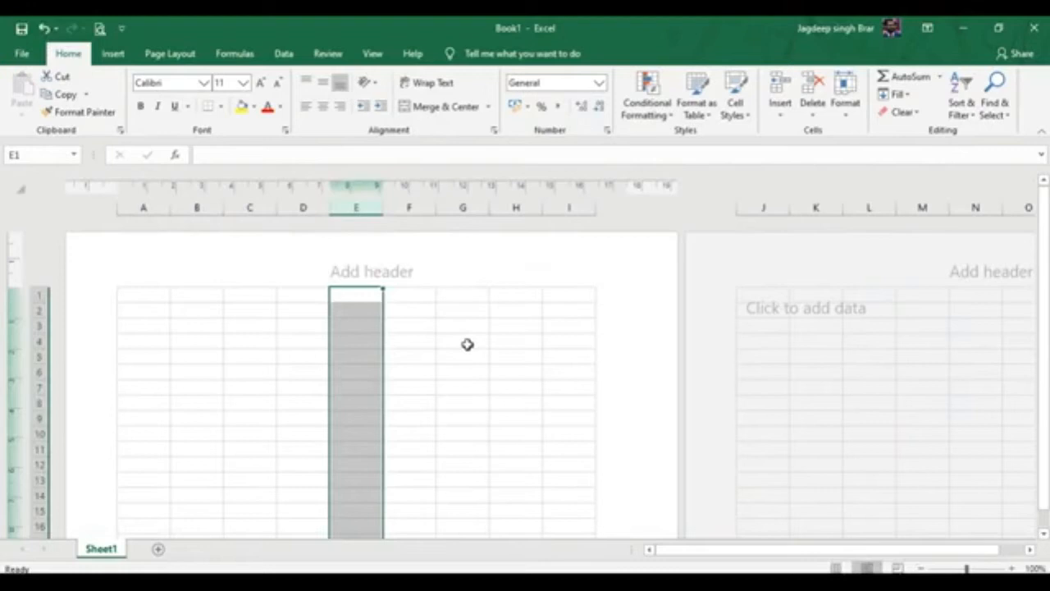
scroll(467, 345, "down", 10)
scroll(466, 345, "down", 1)
scroll(466, 345, "up", 6)
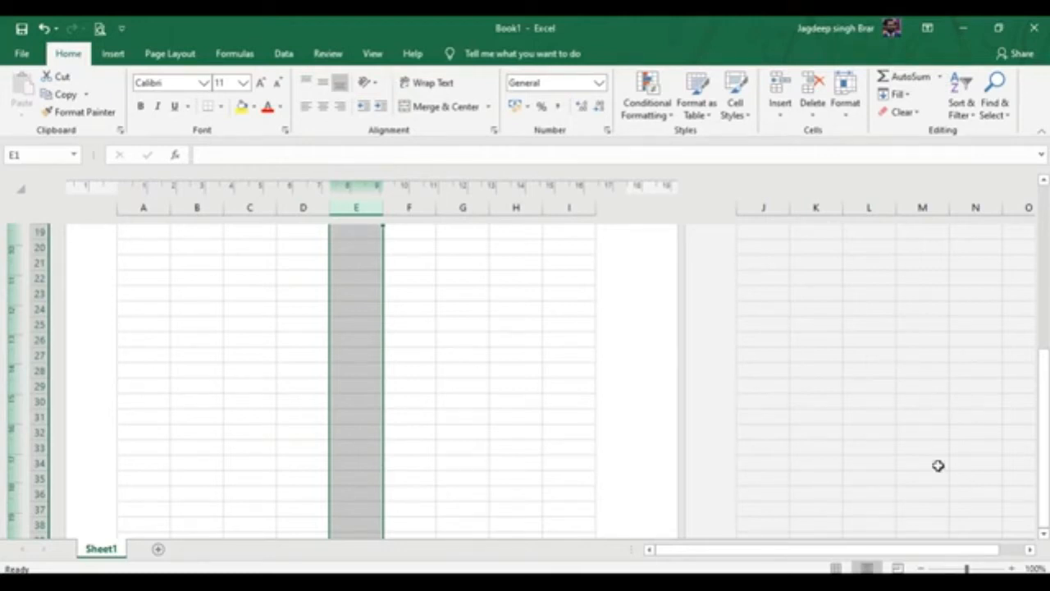
left_click(897, 568)
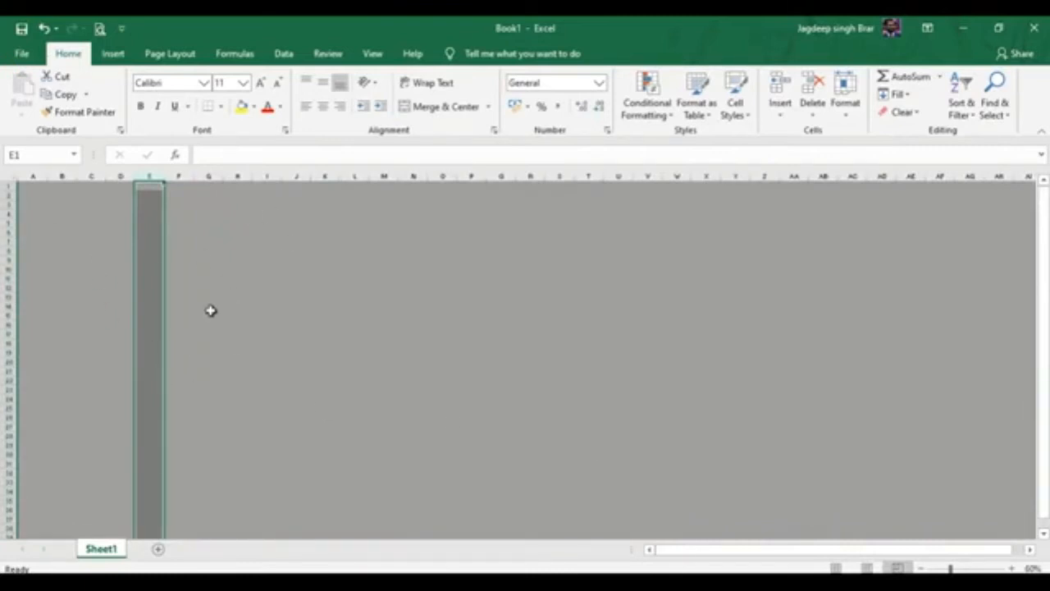
left_click(833, 567)
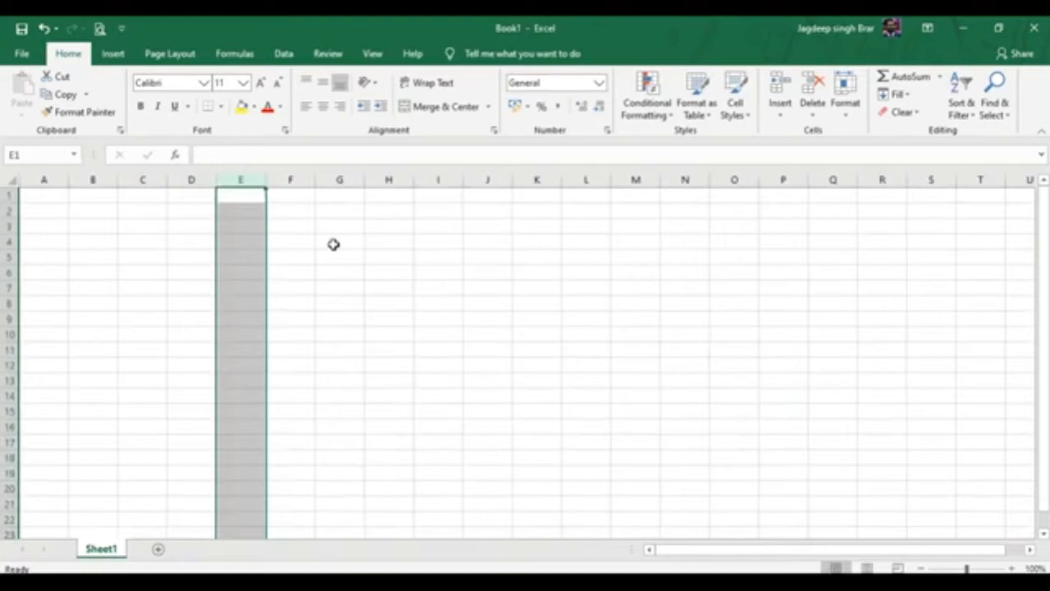
Enter the number 20 in cell E2.
left_click(245, 211)
type("20")
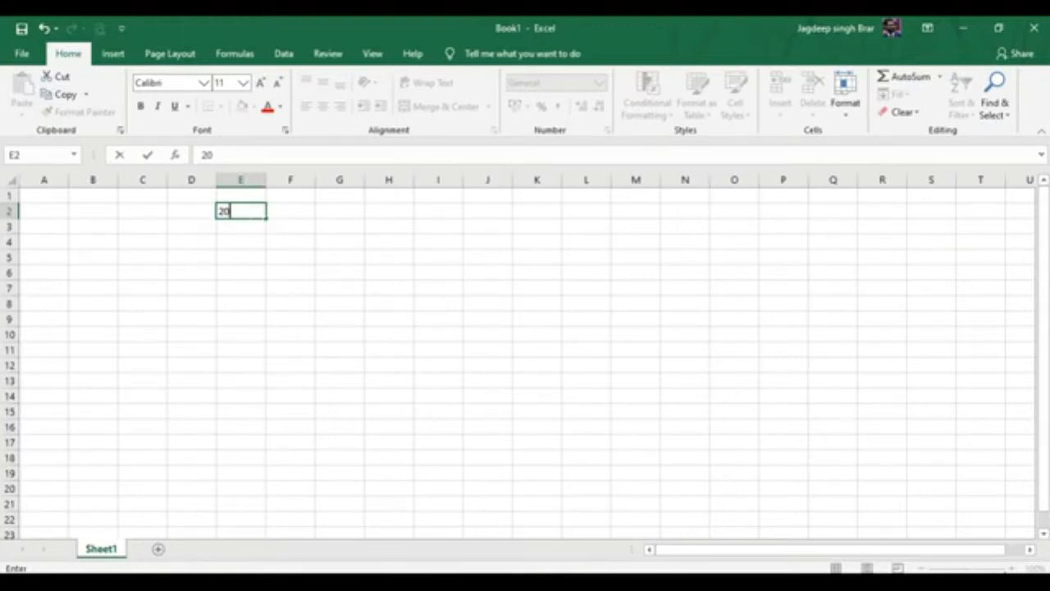
key("Return")
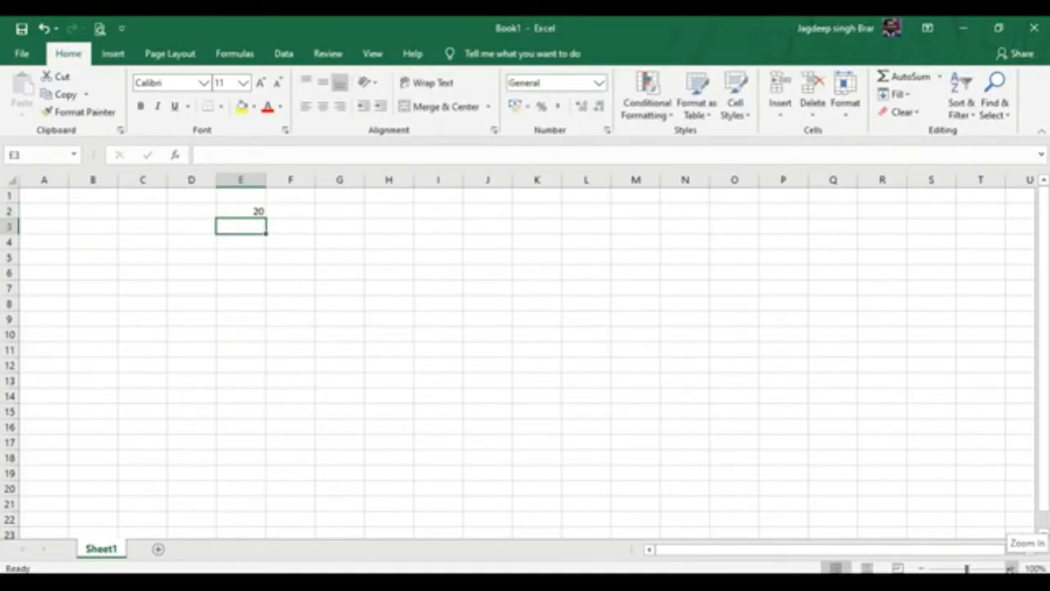
Zoom the worksheet in to 190%.
left_click(1009, 567)
left_click(1010, 568)
left_click(1010, 568)
left_click(1010, 567)
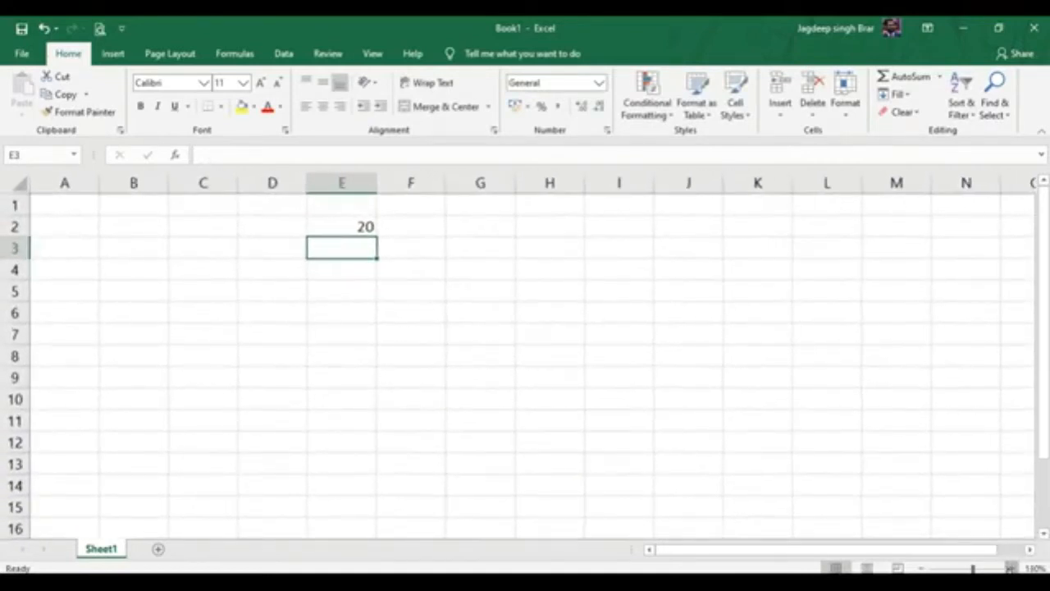
left_click(1010, 568)
left_click(1010, 568)
left_click(1010, 568)
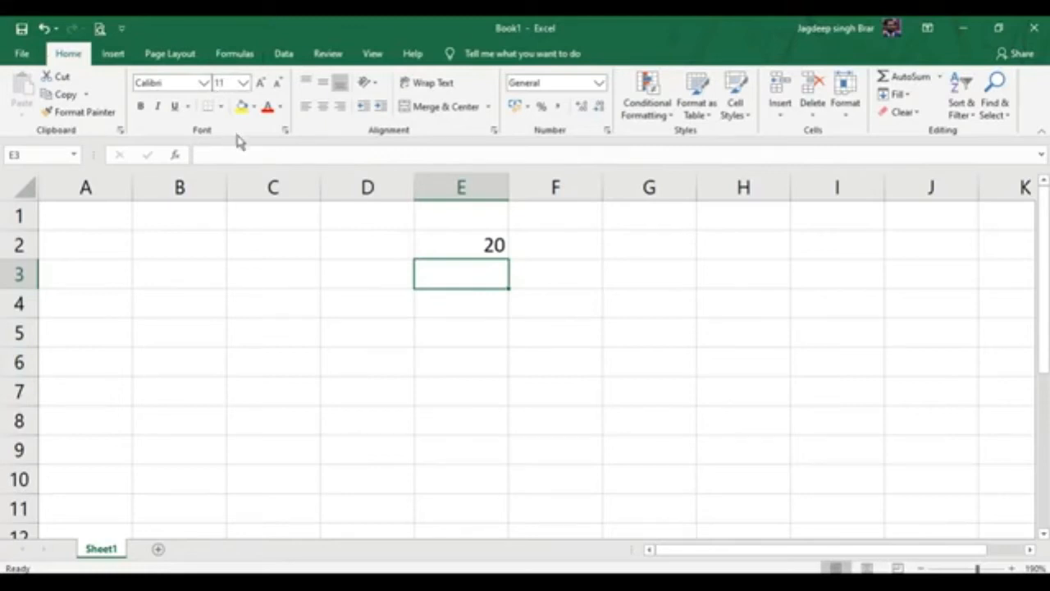
Zoom the worksheet out to 120%.
left_click(920, 567)
left_click(920, 568)
left_click(920, 567)
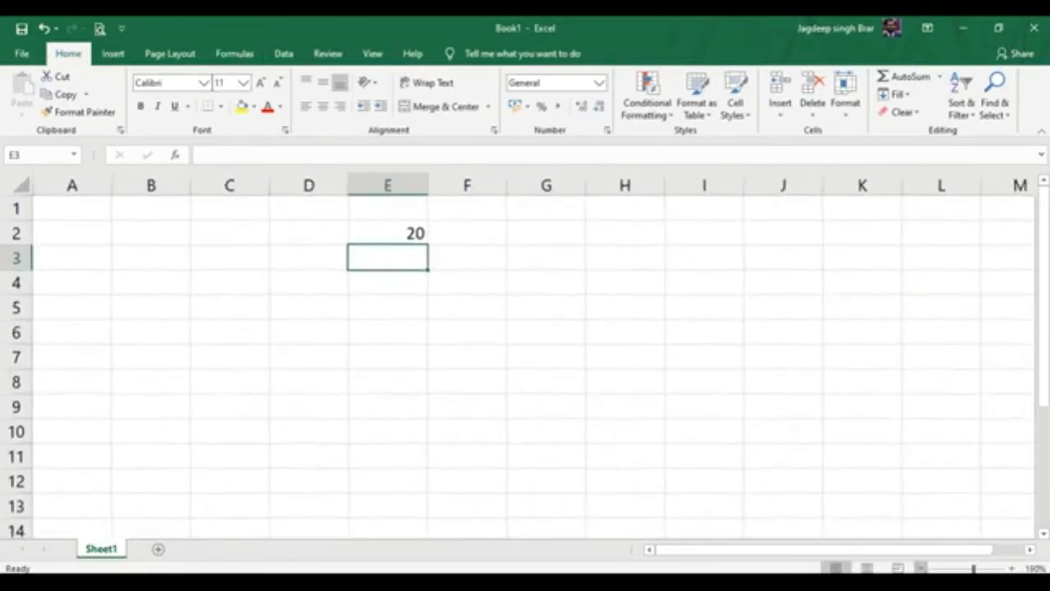
left_click(920, 567)
left_click(920, 568)
left_click(920, 568)
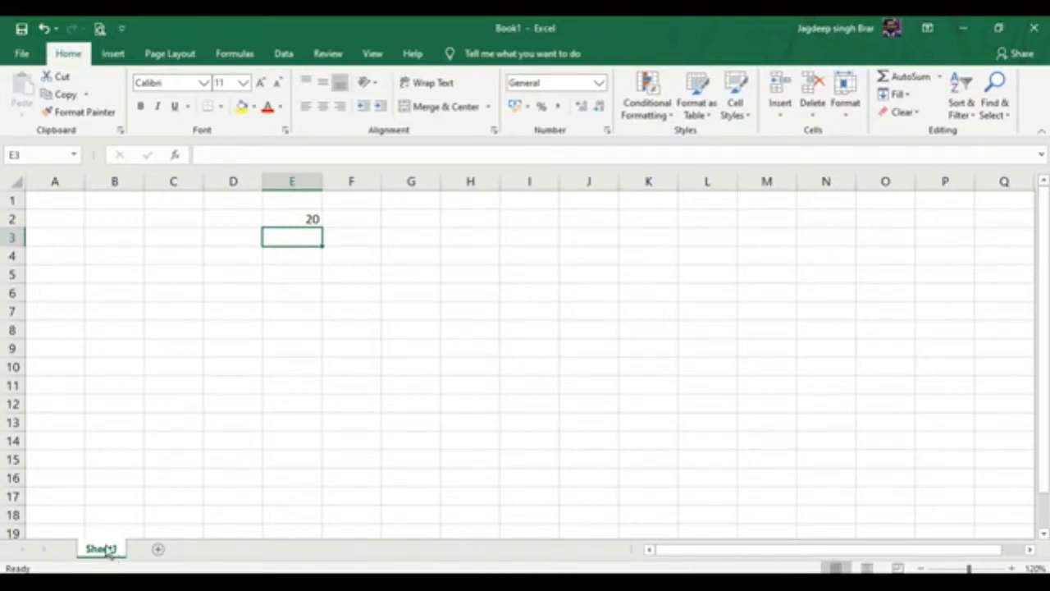
Add two new worksheets to the workbook and switch between all three sheets, ending on Sheet3.
left_click(161, 550)
left_click(209, 552)
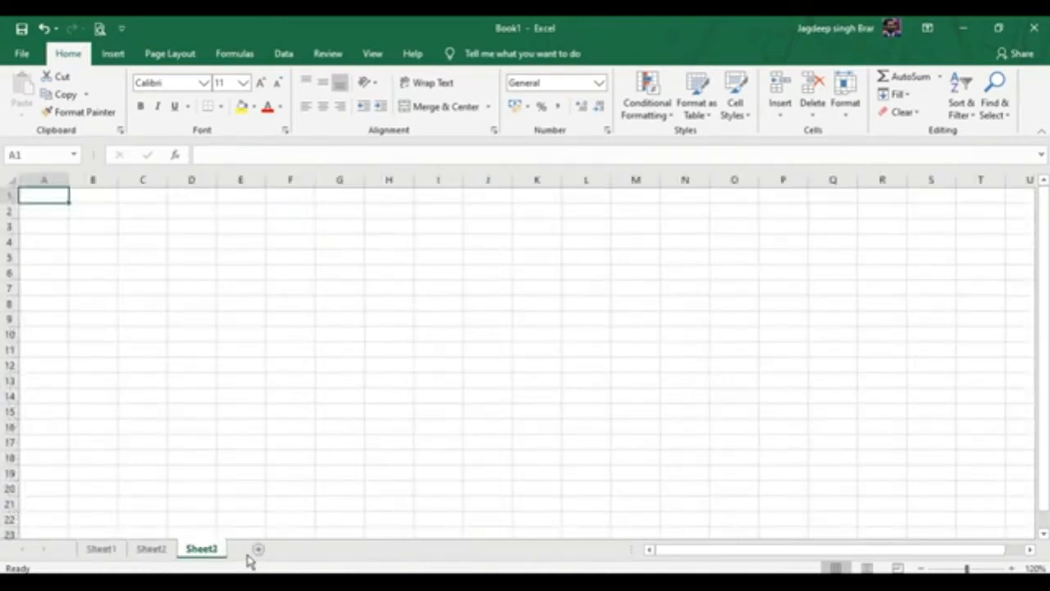
left_click(160, 553)
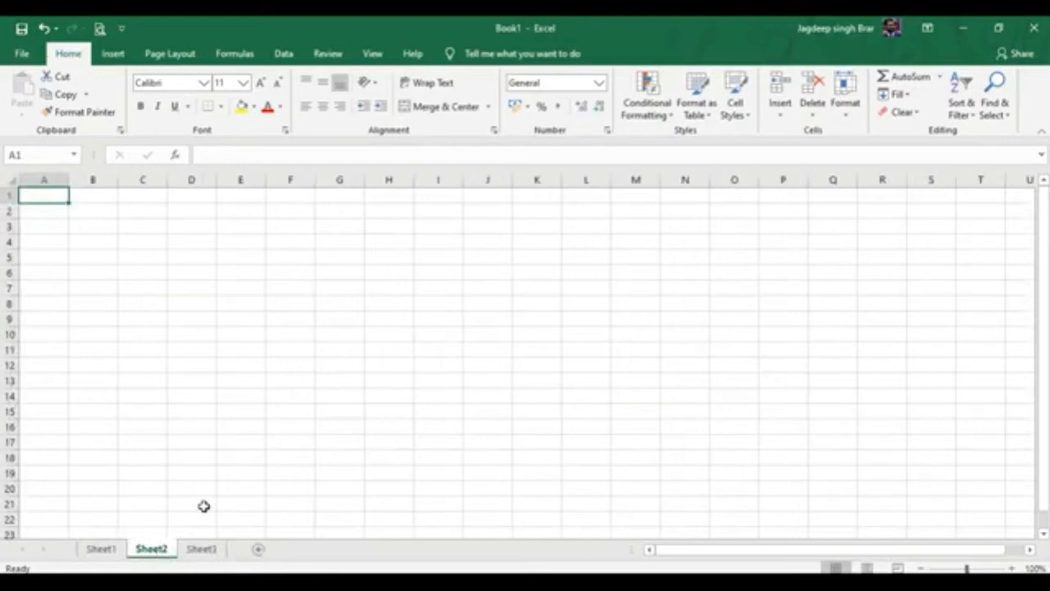
left_click(107, 554)
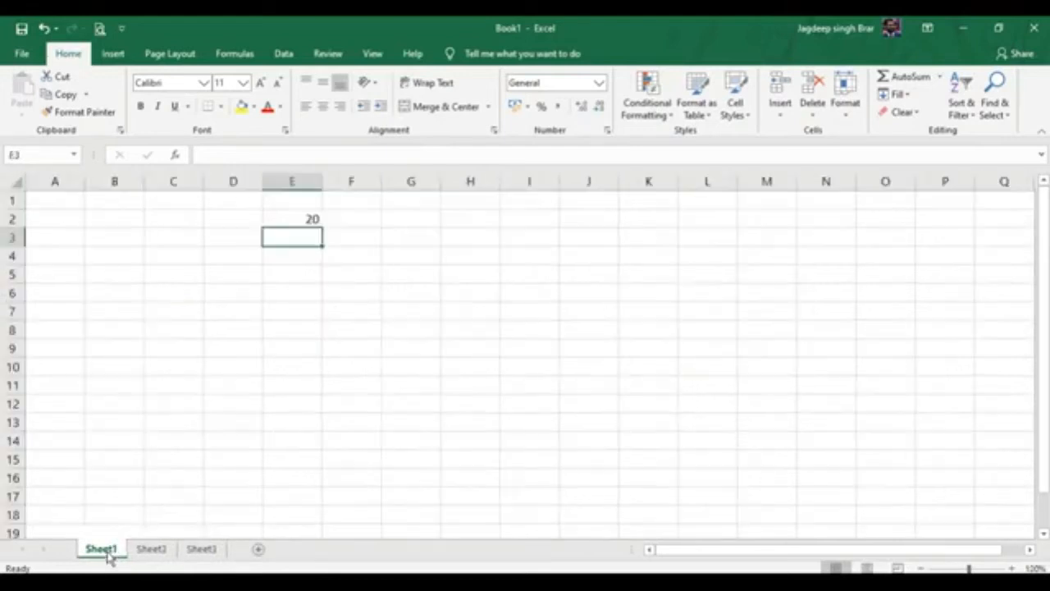
left_click(147, 550)
left_click(184, 549)
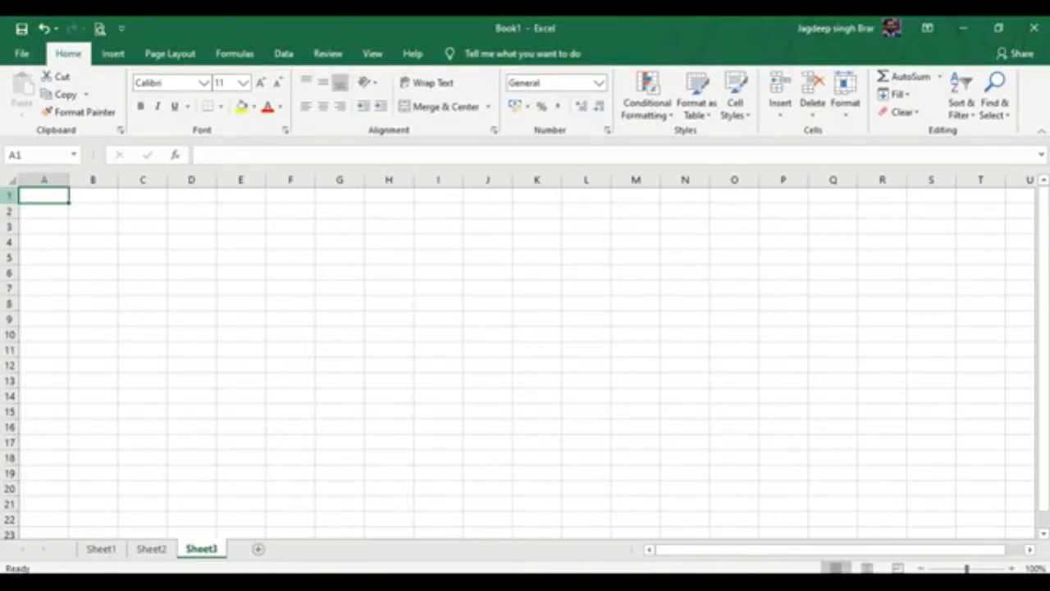
Select the whole of row 10 on Sheet3, and select the single cell L3 instead.
left_click(9, 334)
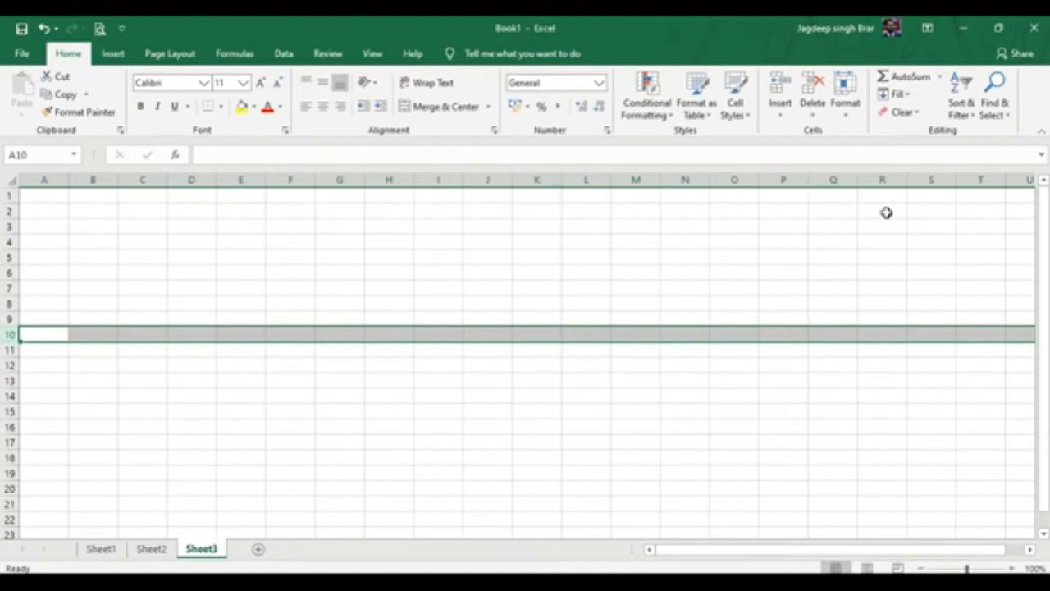
left_click(1032, 551)
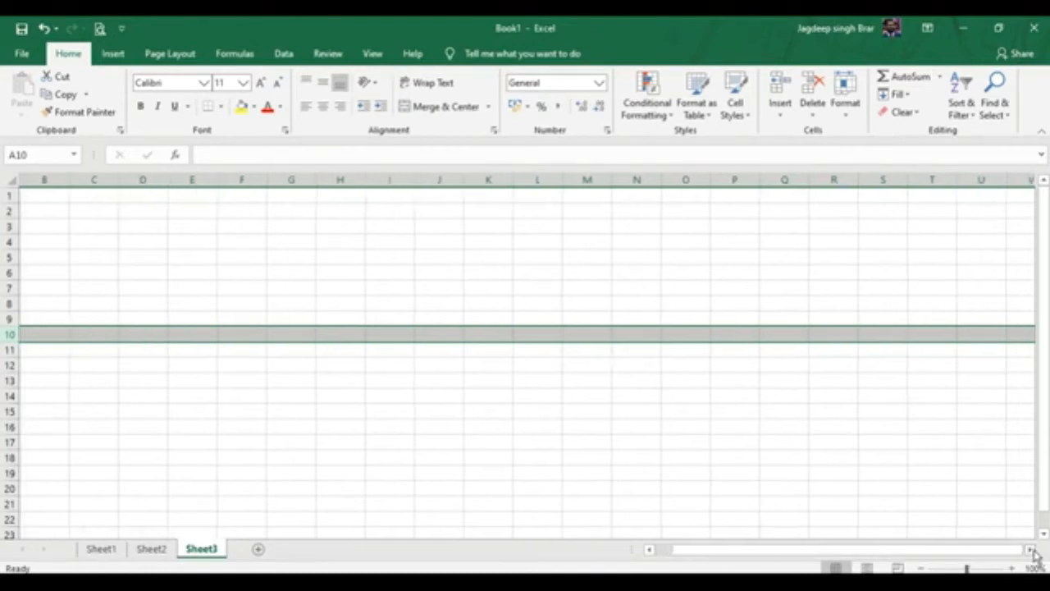
left_click(1032, 550)
left_click(1032, 551)
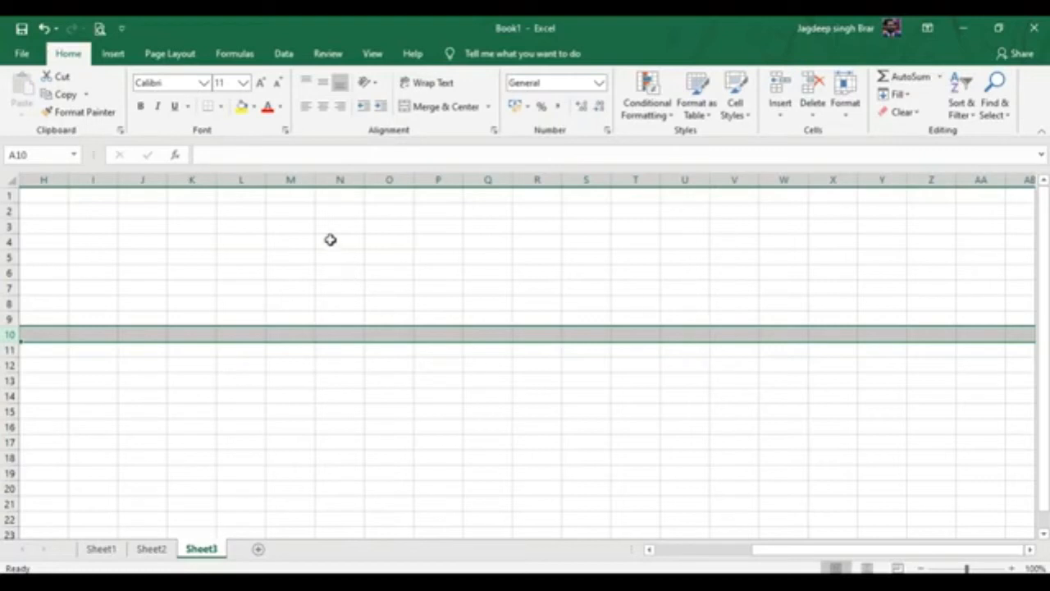
left_click(242, 226)
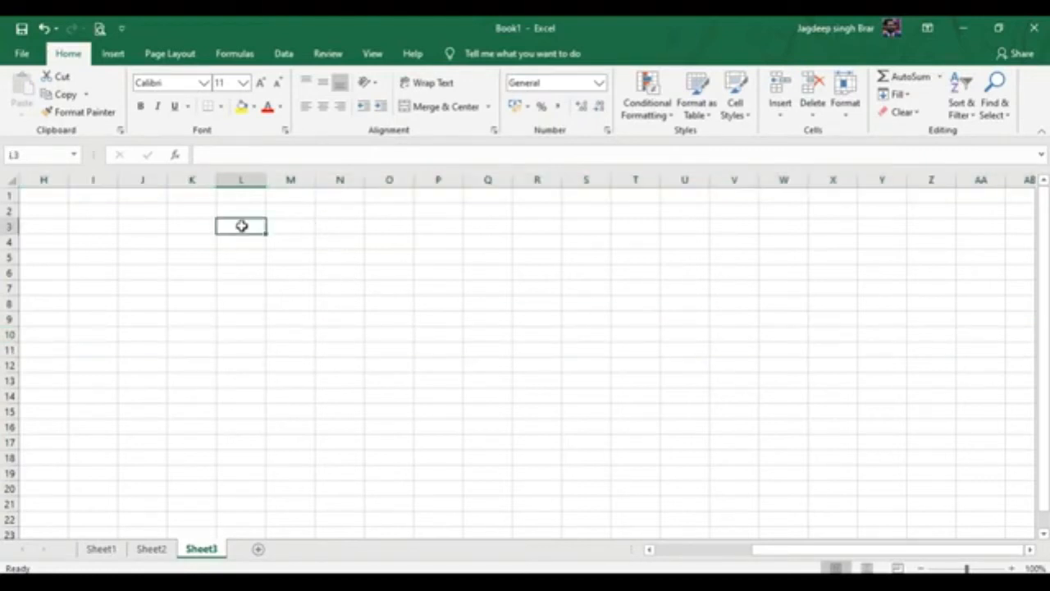
left_click_drag(841, 553, 702, 552)
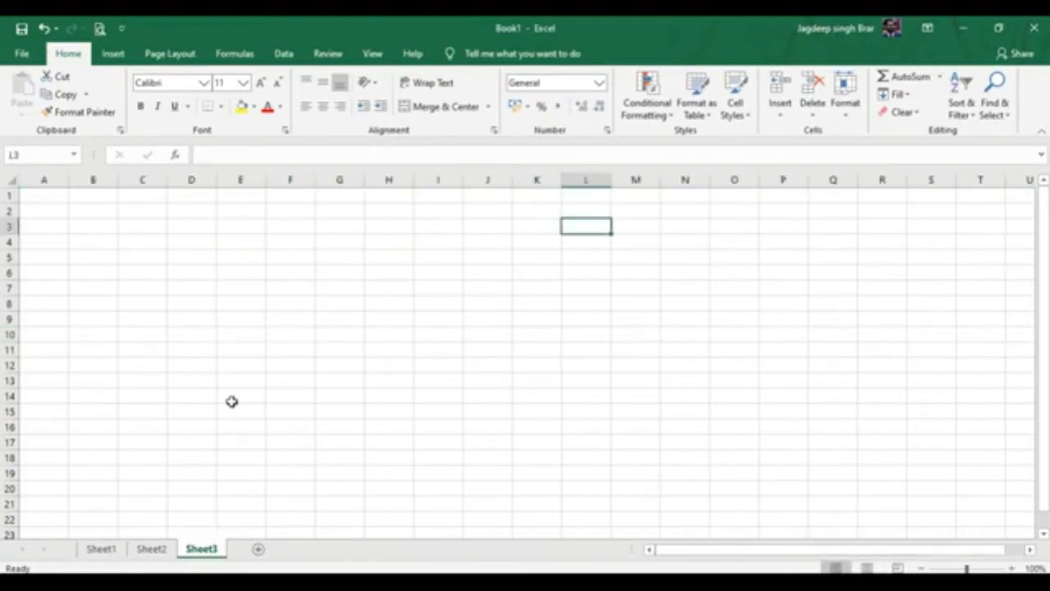
Select cells C4, D2 and D4 on Sheet3 one after another, checking each cell address.
left_click(132, 242)
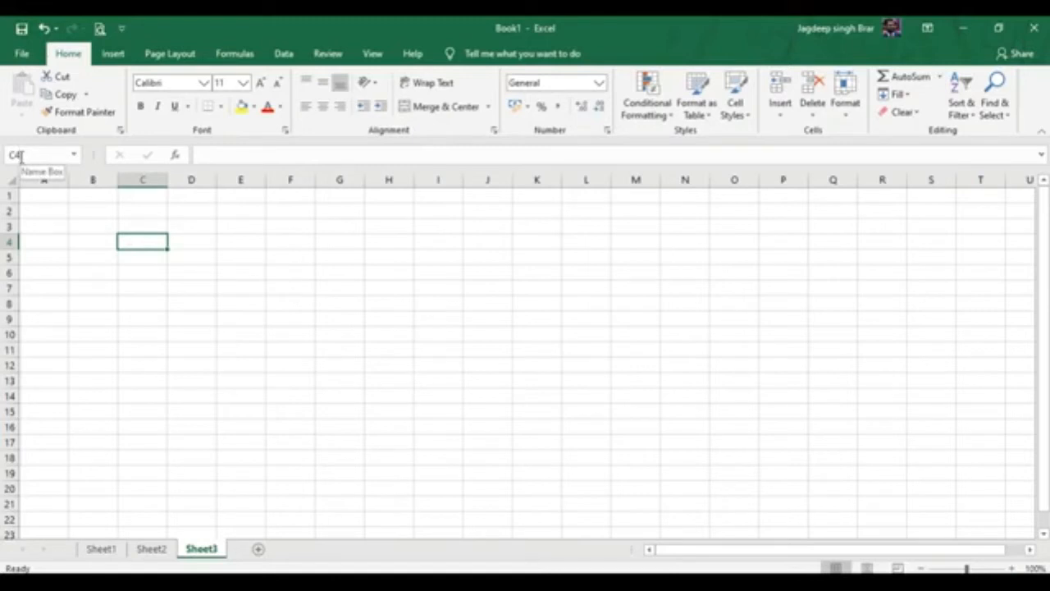
left_click(204, 209)
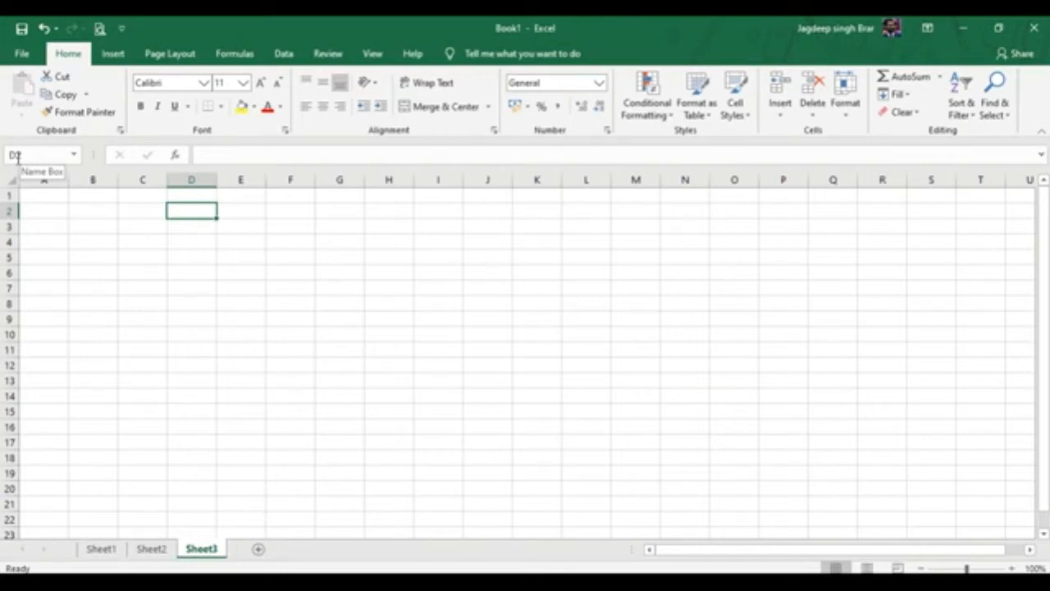
left_click(178, 239)
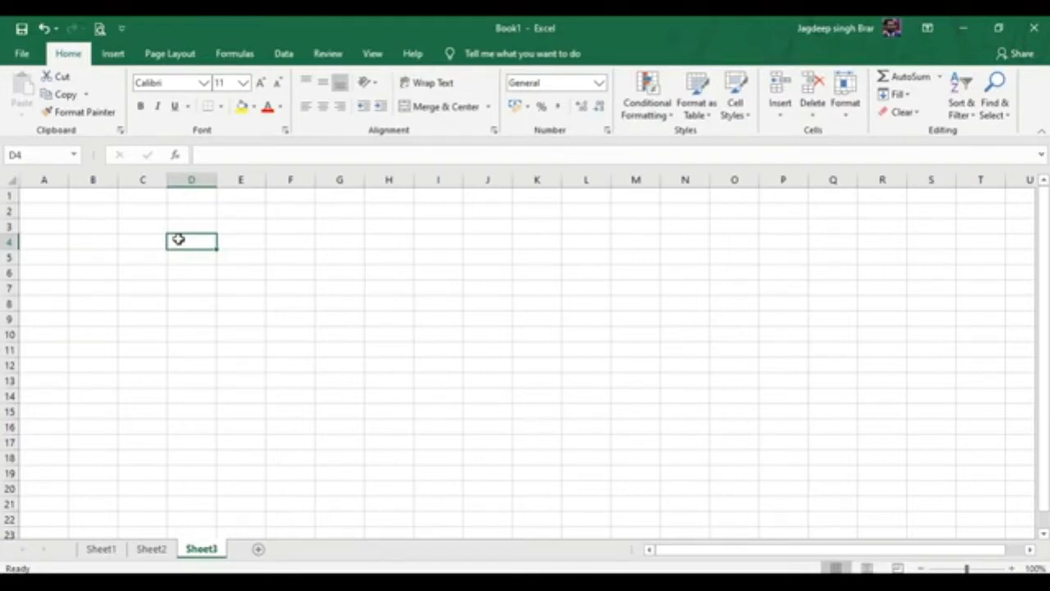
Enter 47 in cell D4, place the cursor after it in the formula bar, and erase the entry.
type("47")
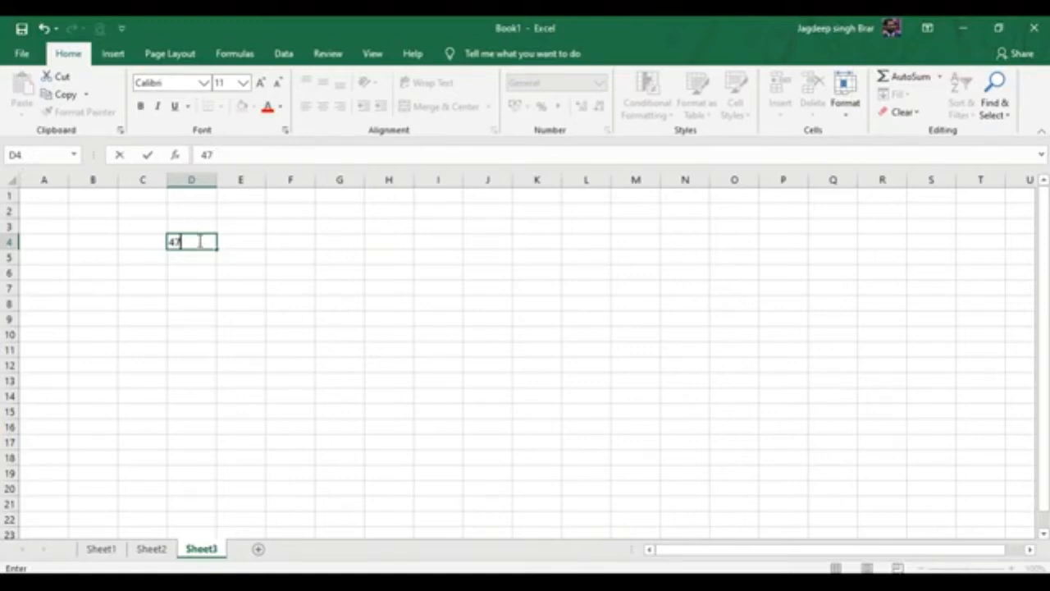
left_click(224, 155)
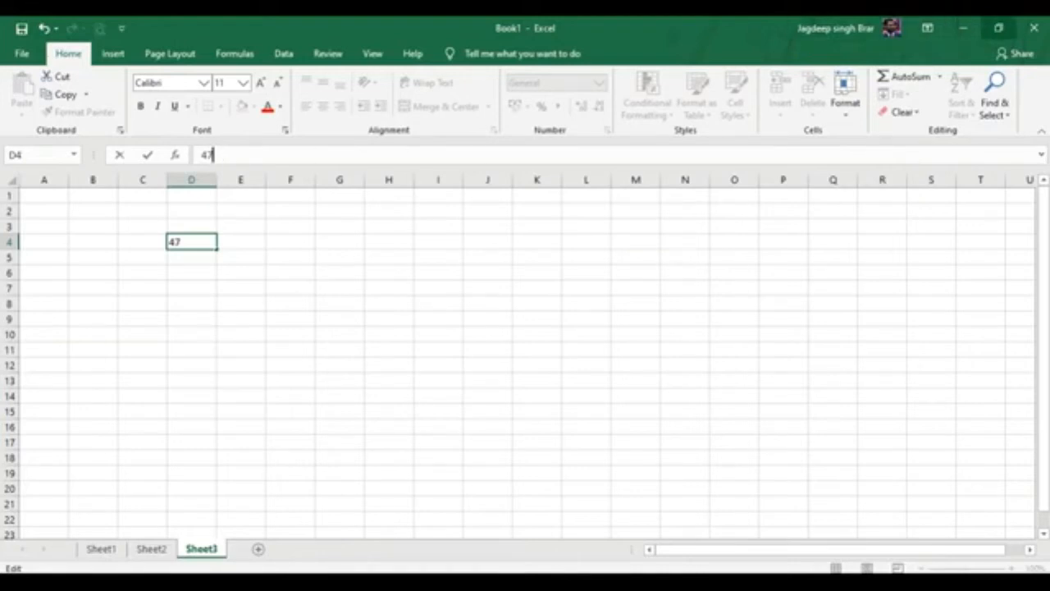
left_click(968, 32)
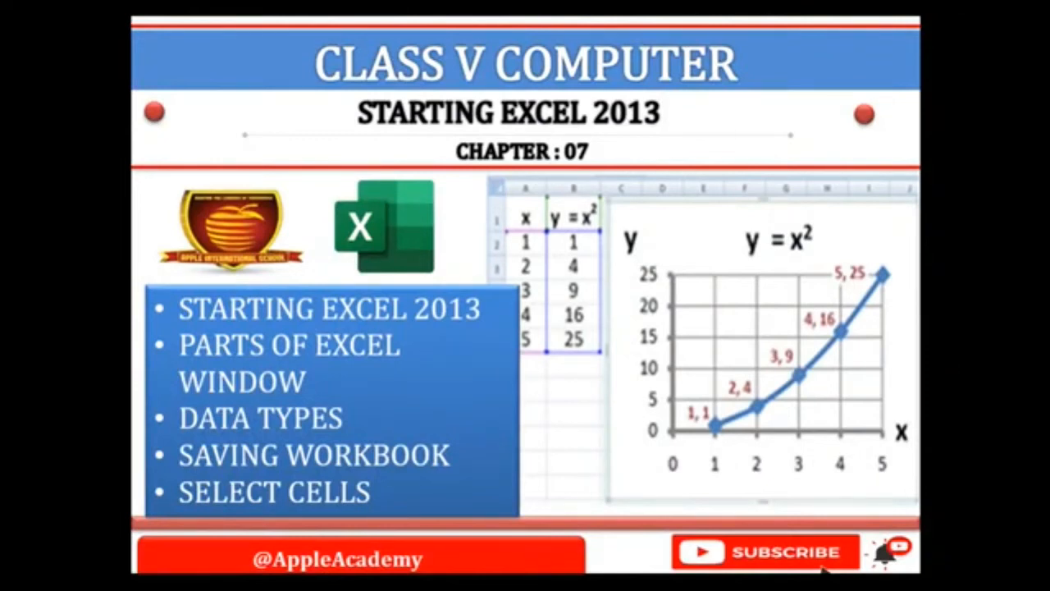
key("alt+Tab")
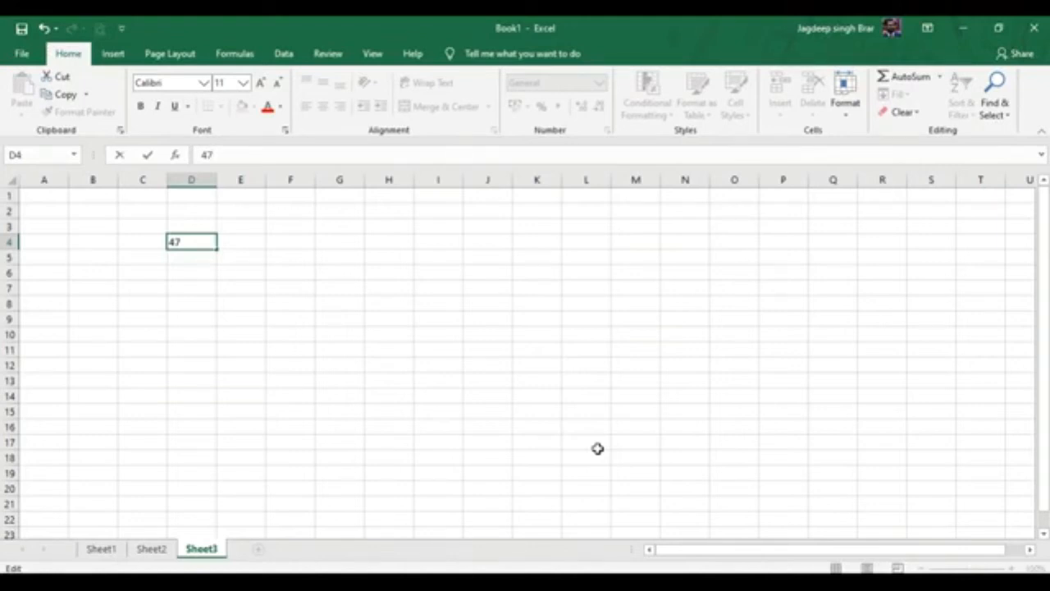
key("BackSpace")
key("BackSpace")
Open Sheet1 and enter the headings NAME in cell A2 and CLASS in cell B2.
left_click(98, 555)
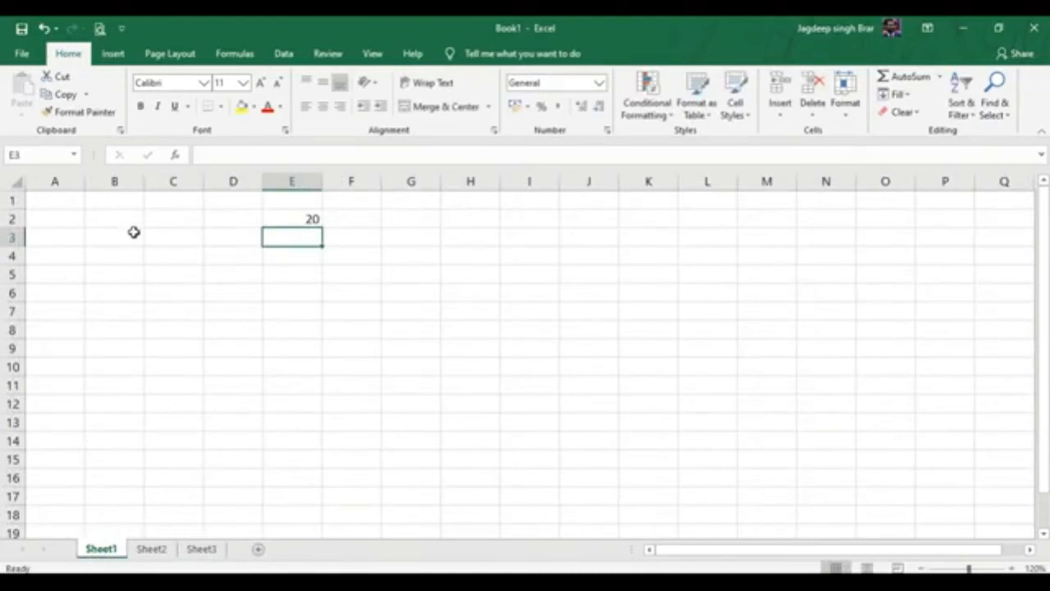
left_click(60, 216)
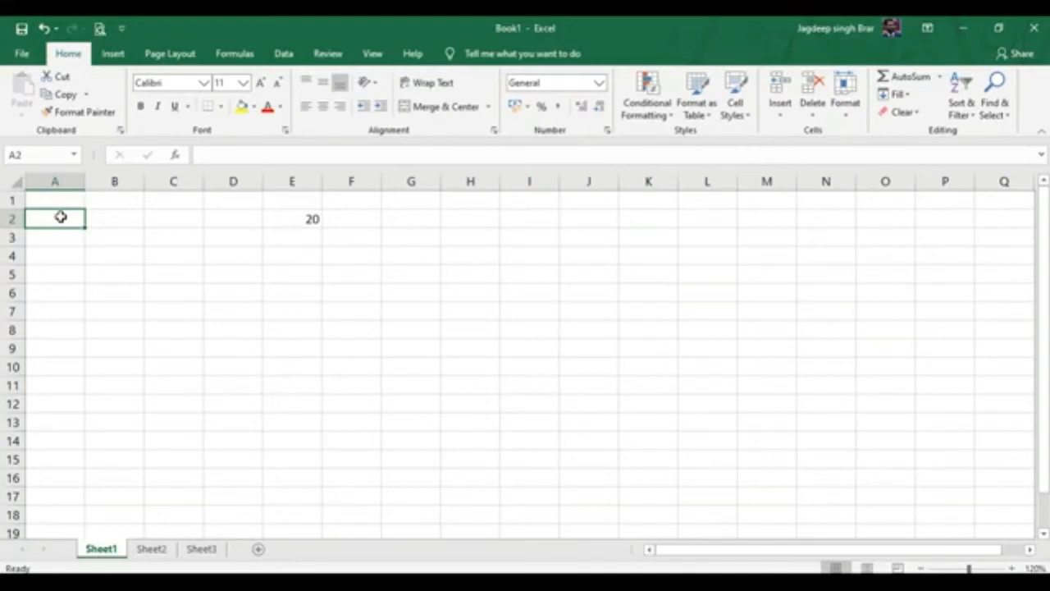
type("NAME")
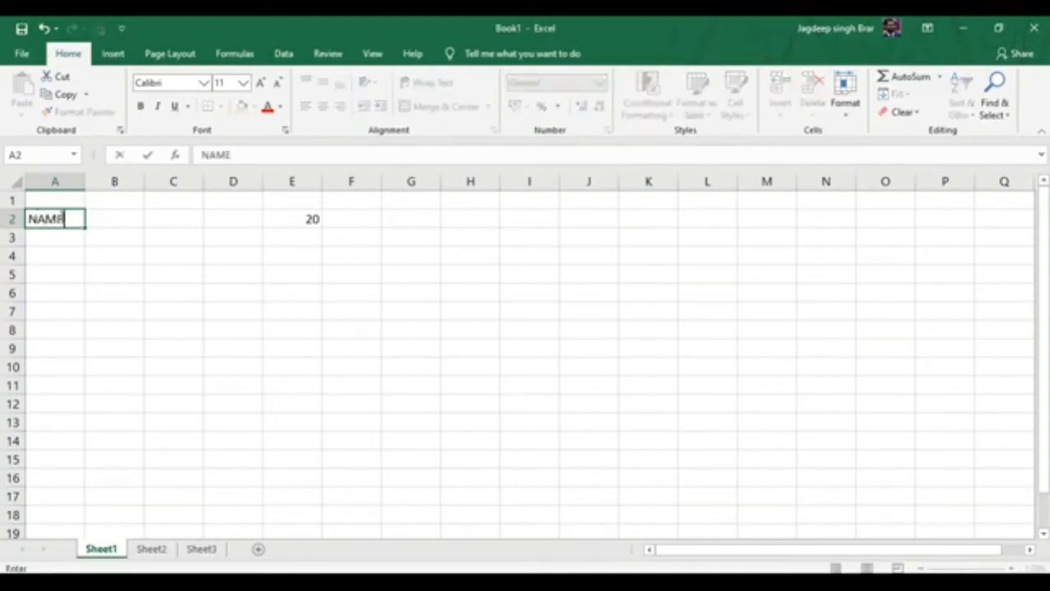
key("Tab")
type("CLASS")
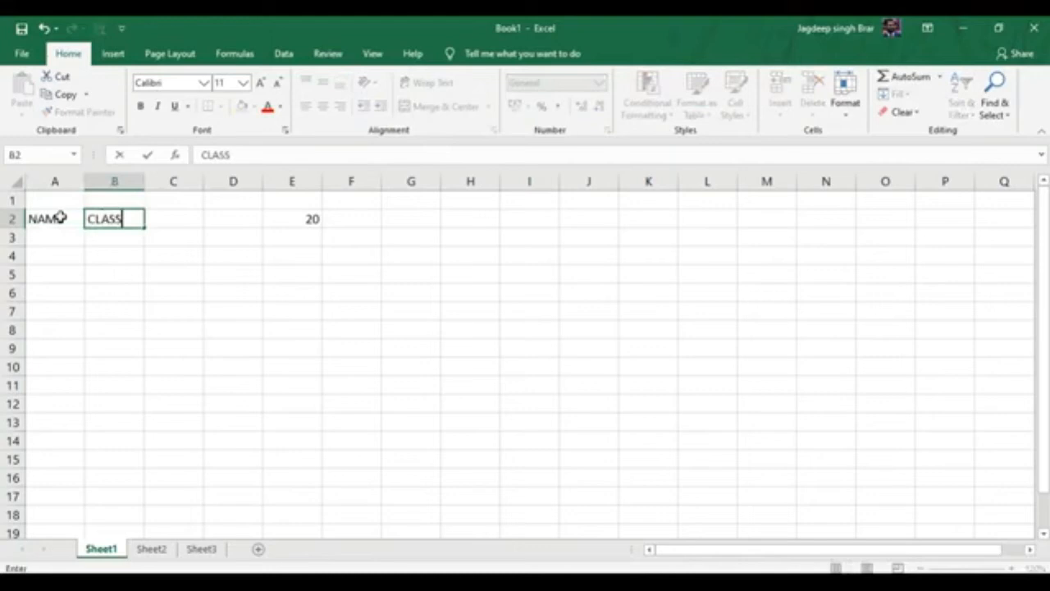
key("Tab")
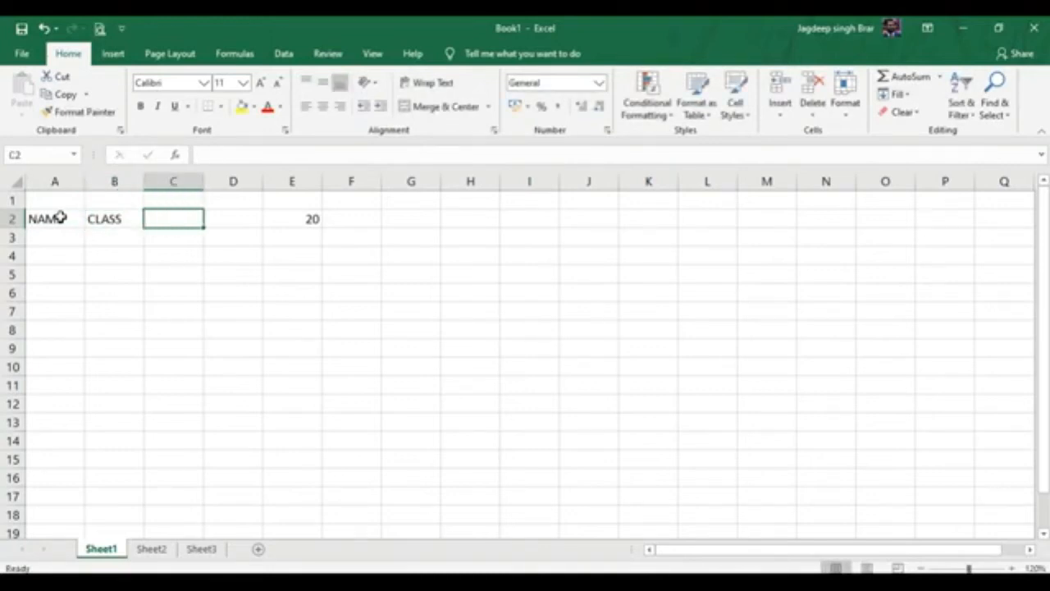
Enter the subject headings ENG, PBI, HINDI and COMP in cells C2 to F2.
type("M")
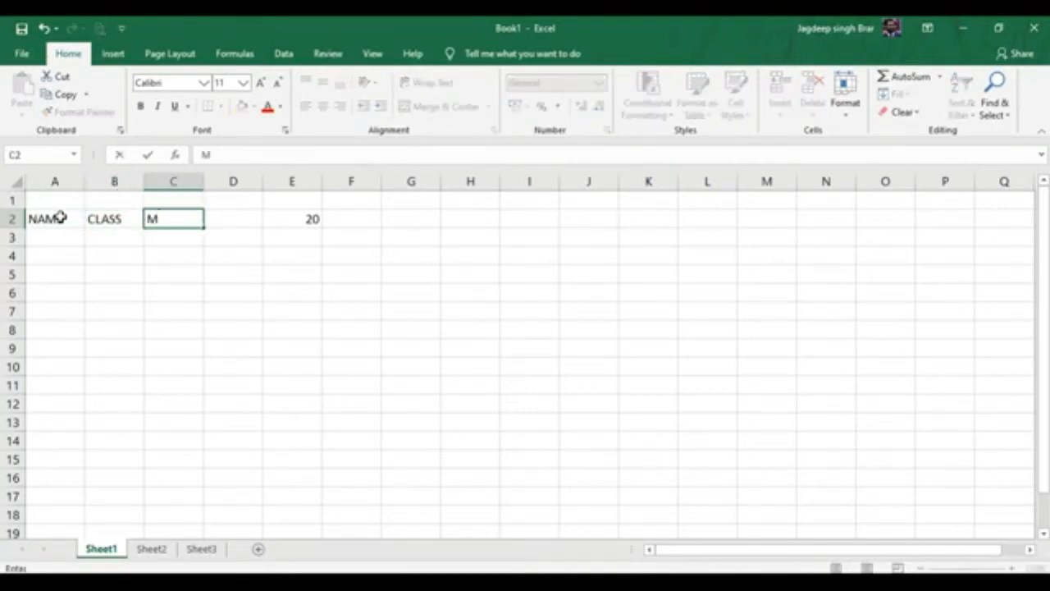
key("BackSpace")
type("ENG")
key("Tab")
type("PBI")
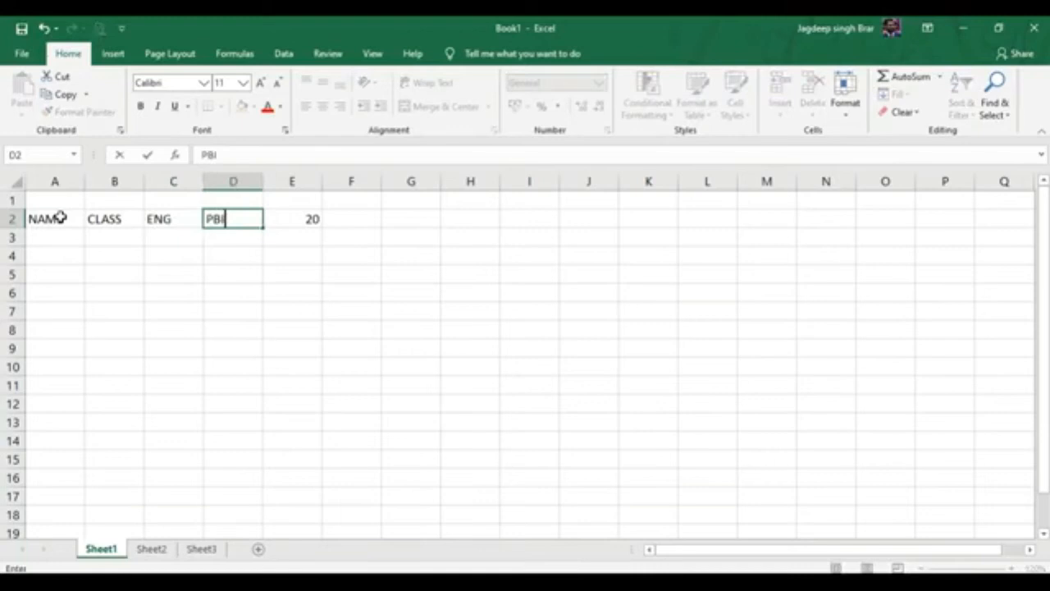
key("Tab")
type("HINDI")
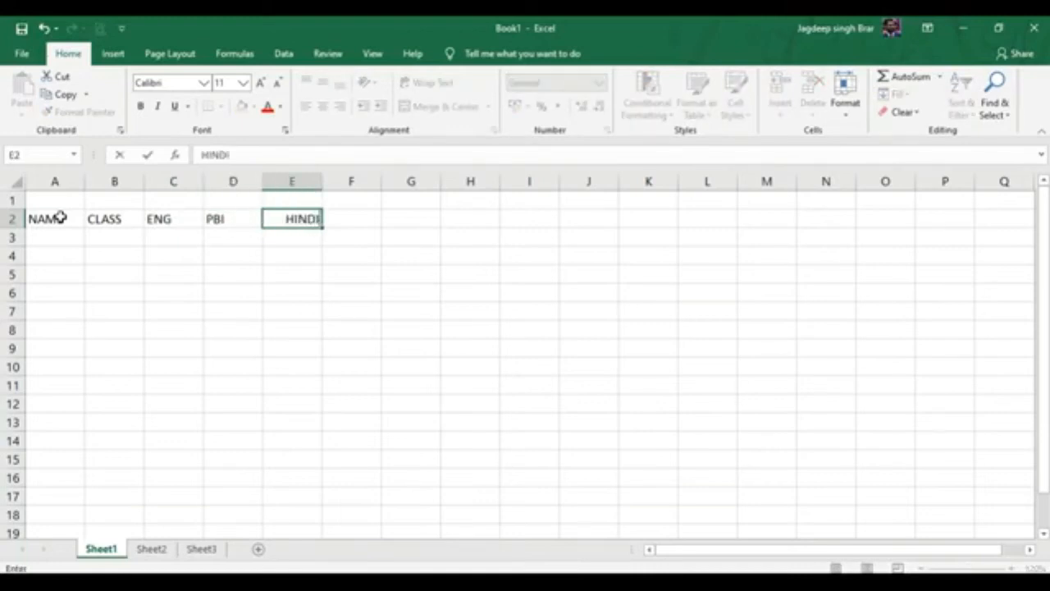
key("Left")
key("Right")
key("Right")
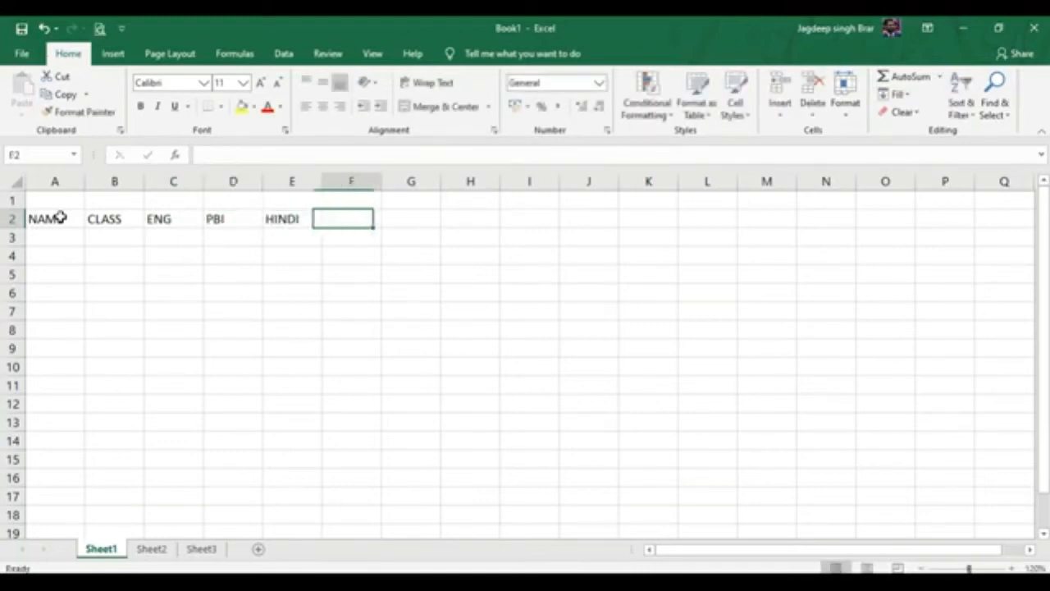
type("COMP")
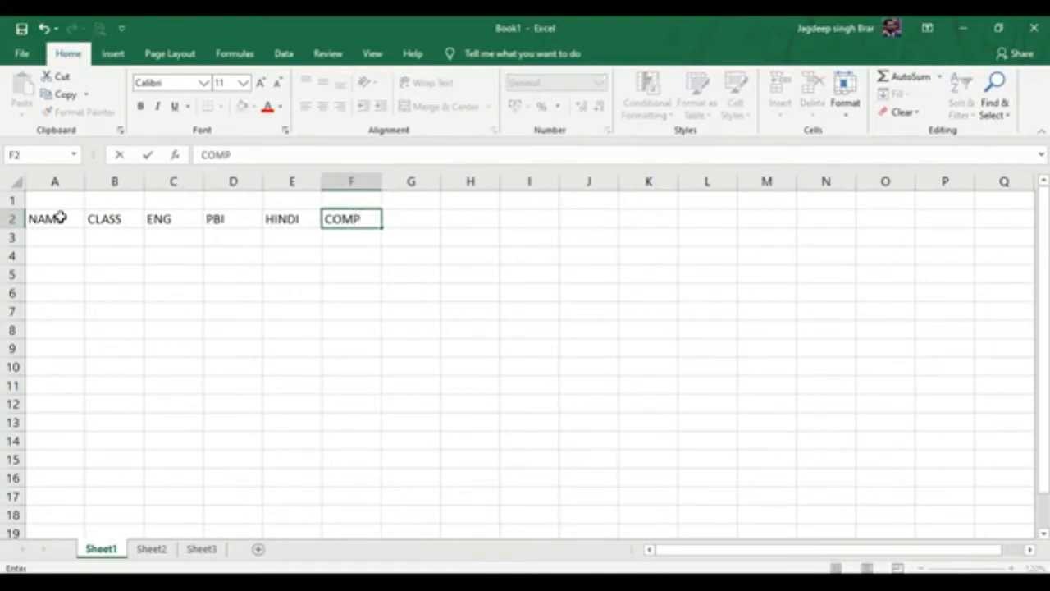
Enter the first names of two students in cells A3 and A4 under the NAME heading.
left_click(45, 243)
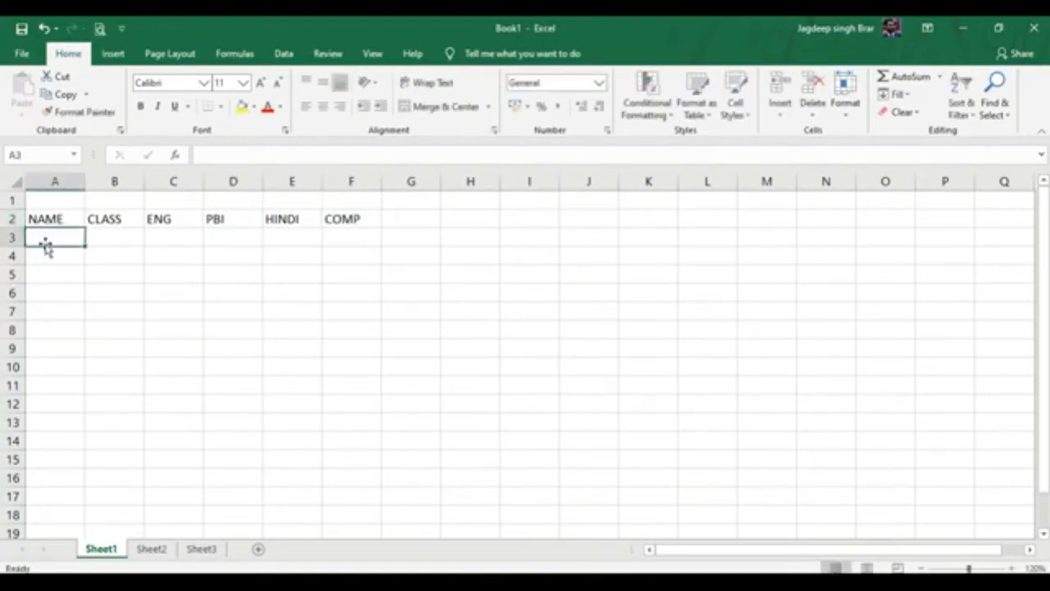
type("ROL")
key("BackSpace")
key("BackSpace")
key("BackSpace")
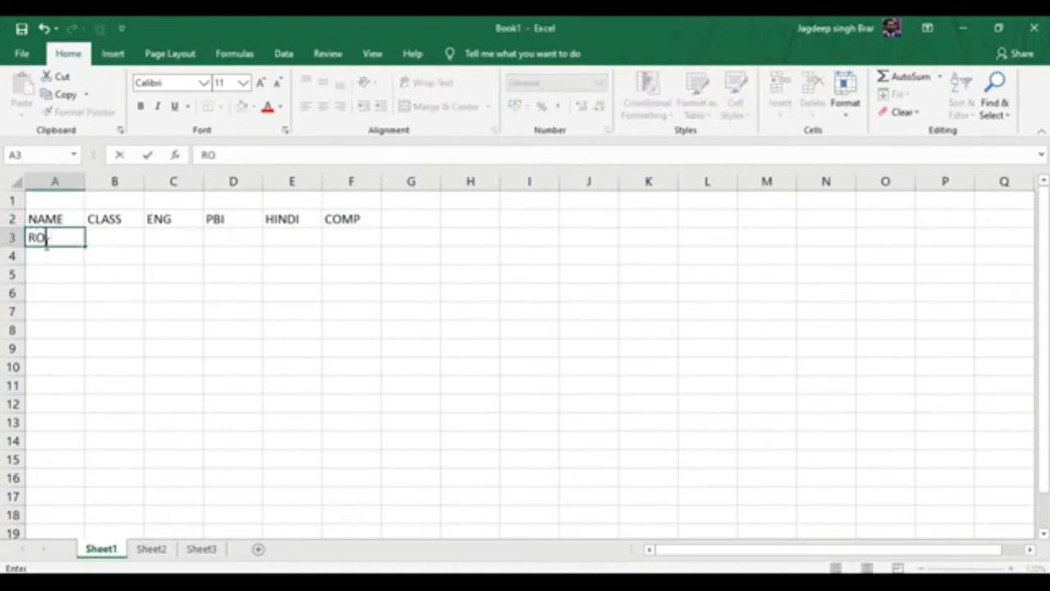
type("ARMAAN")
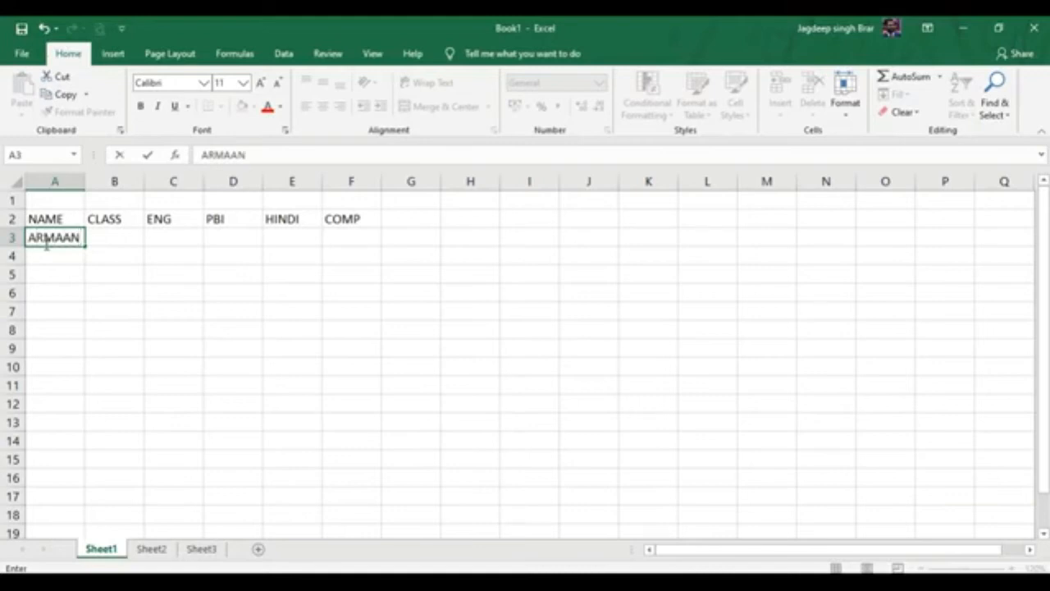
left_click(48, 252)
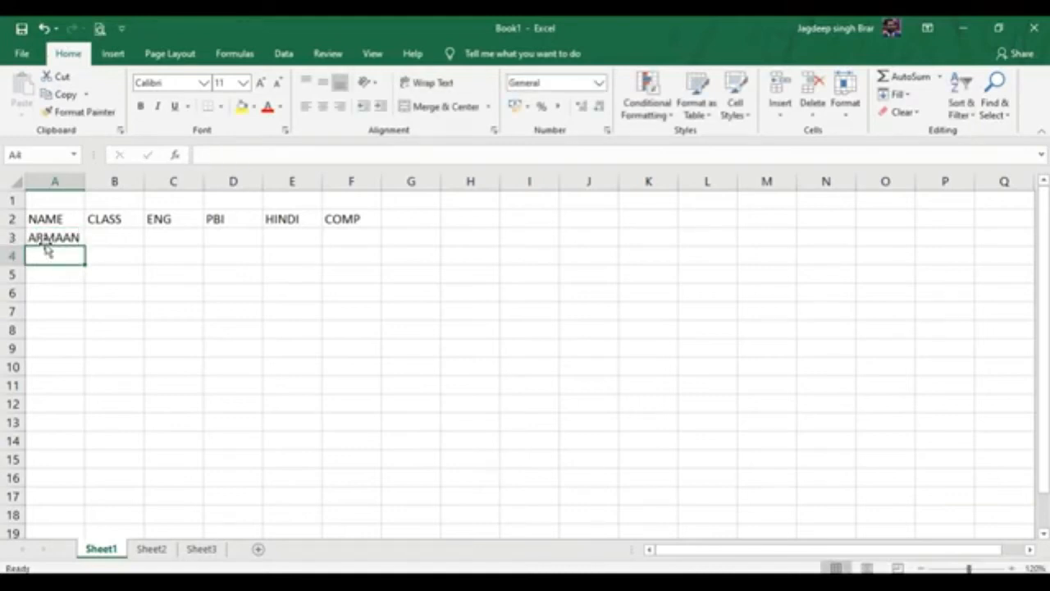
type("DINESH")
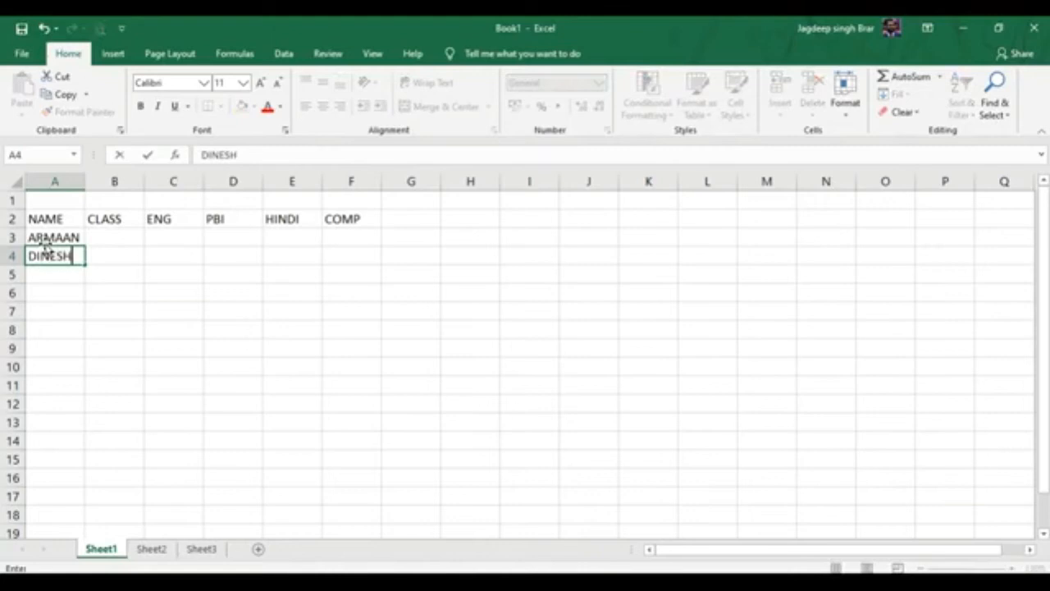
key("Return")
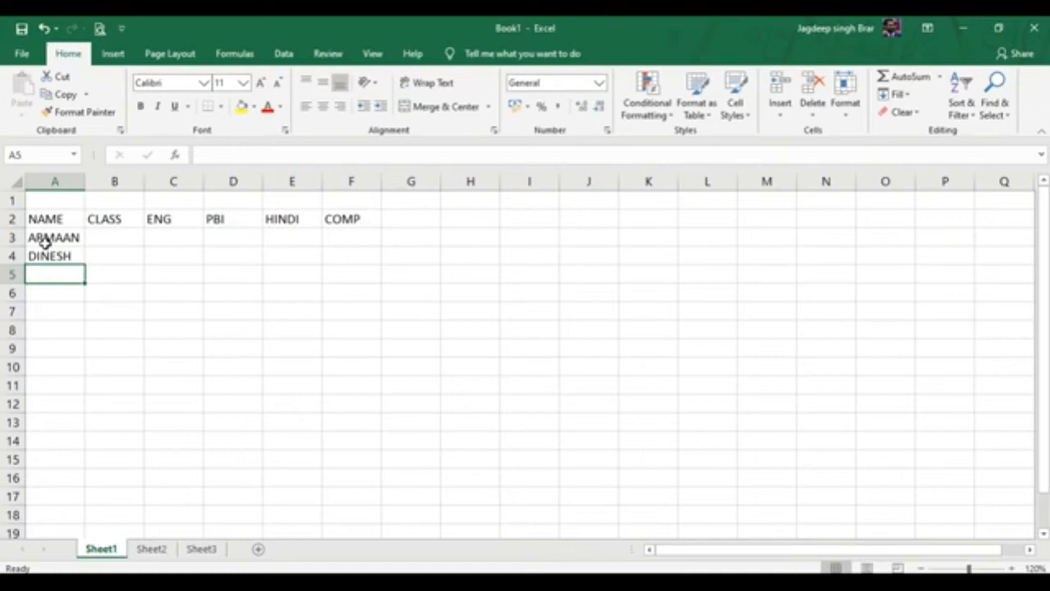
Enter class 5 for both students in cells B3 and B4.
key("Up")
key("Right")
key("Right")
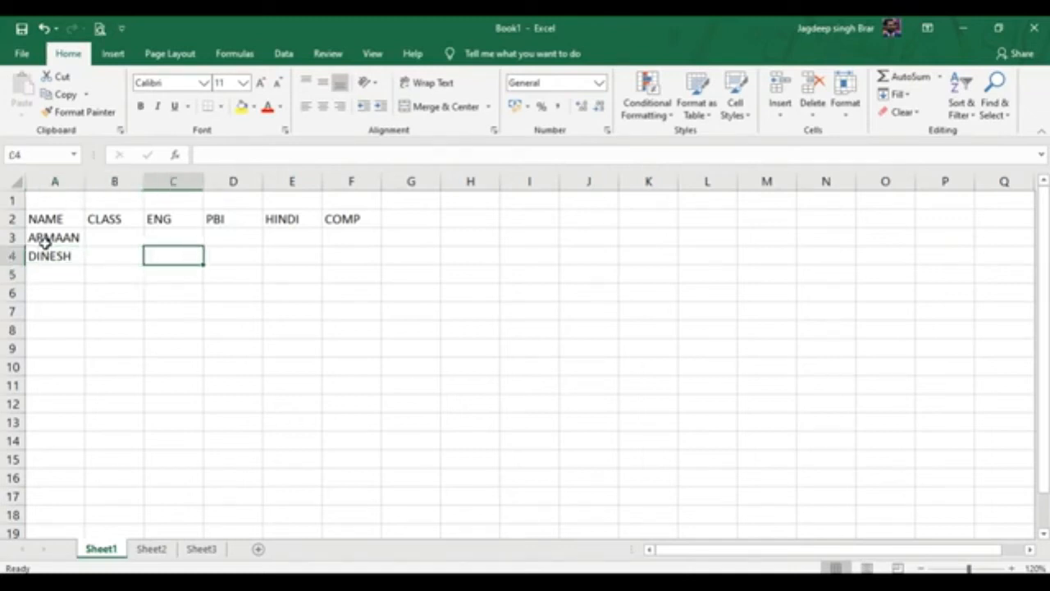
key("Up")
key("Left")
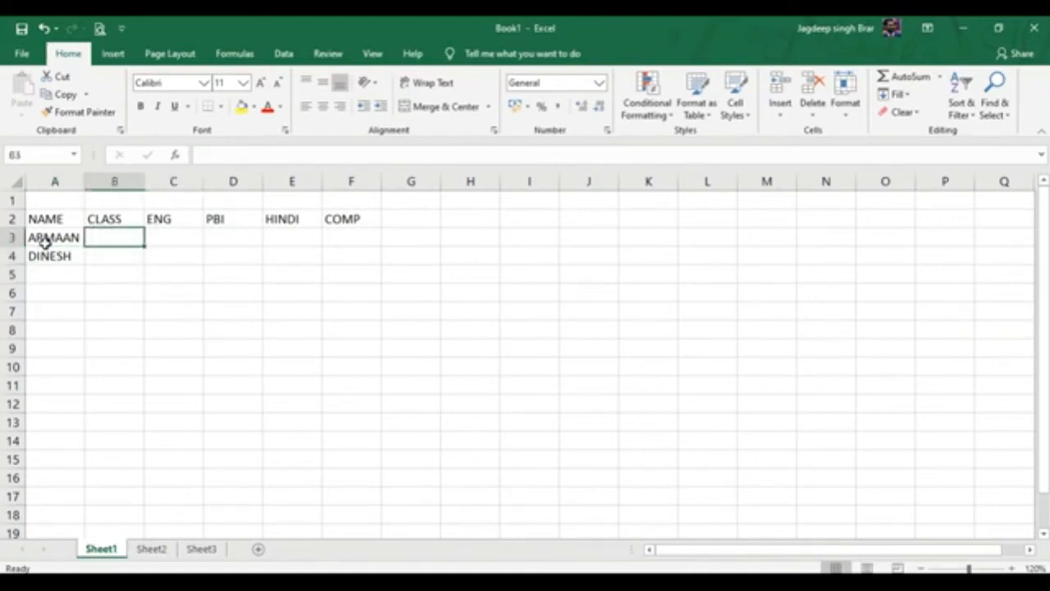
type("5")
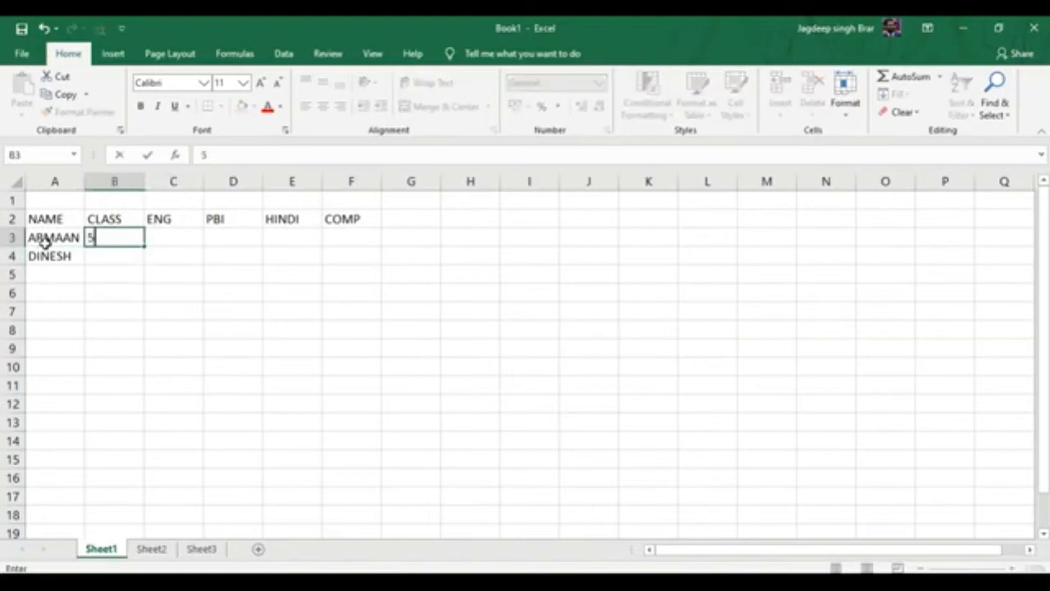
key("Return")
type("5")
key("Right")
Fill in the first student's marks 78, 89, 67 and 87 in cells C3 to F3.
key("Up")
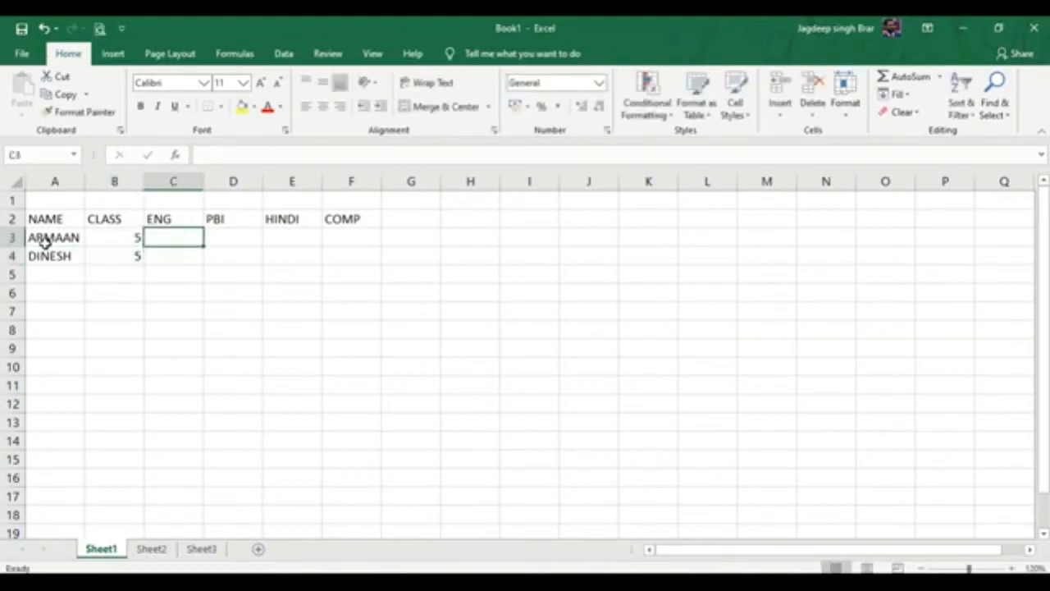
type("78")
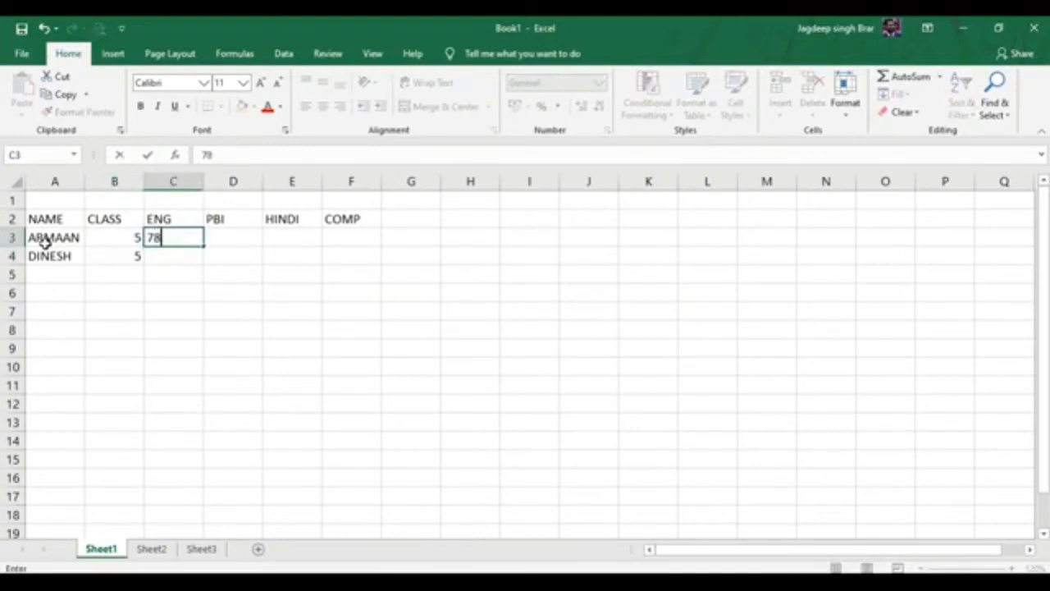
key("Right")
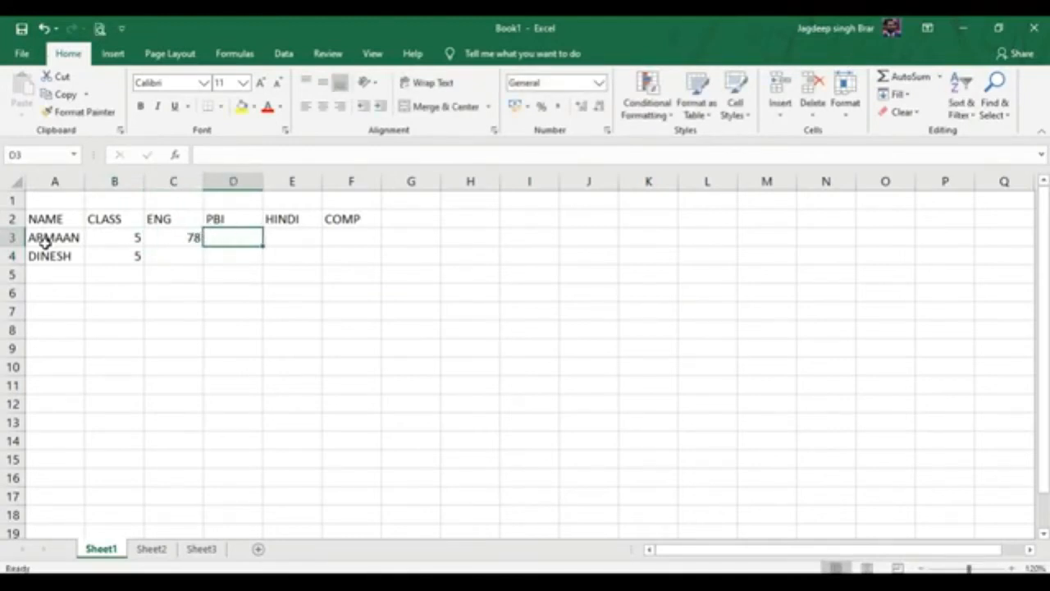
type("89")
key("Right")
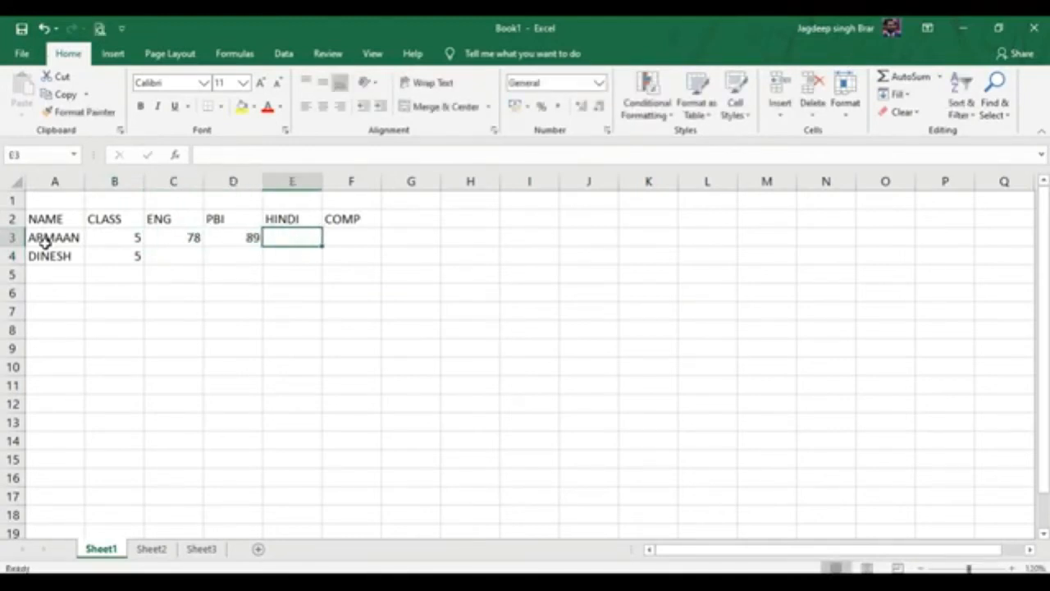
type("67")
key("Right")
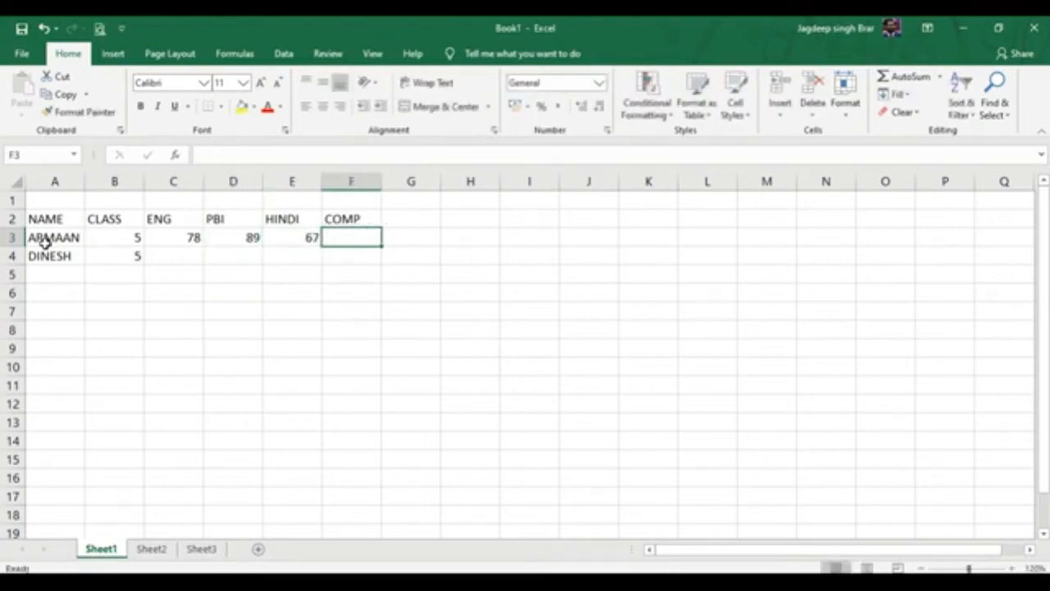
type("87")
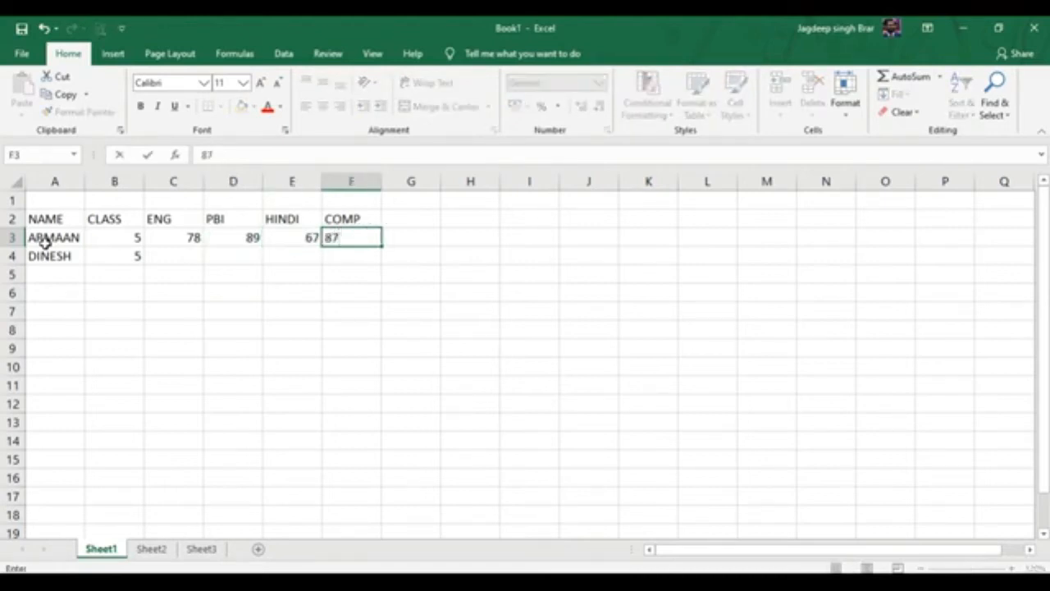
key("Return")
Fill in the second student's marks 68, 72, 77 and 74 in cells C4 to F4.
key("Left")
key("Left")
key("Left")
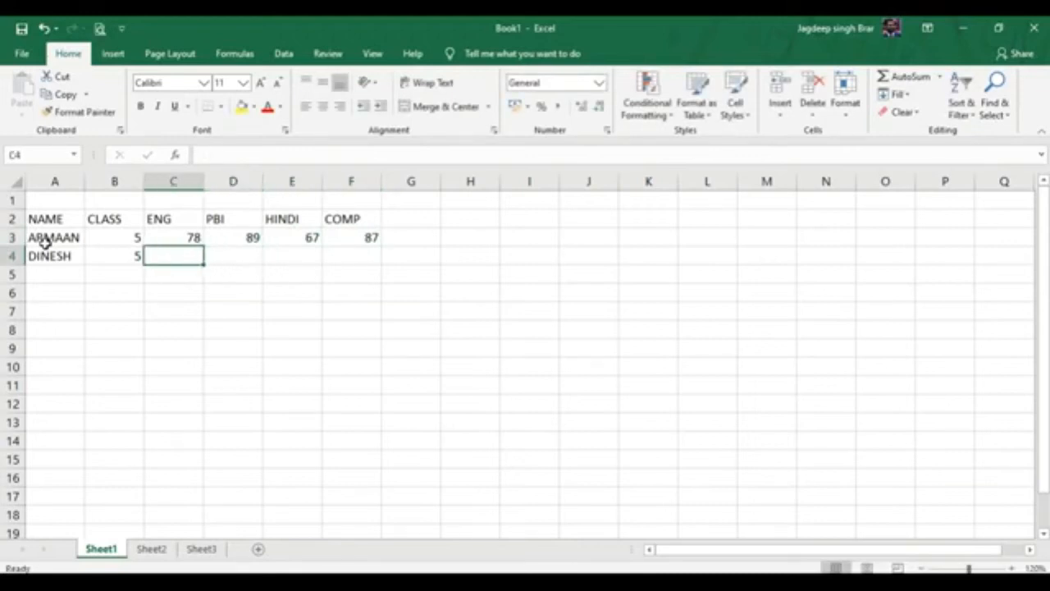
type("68")
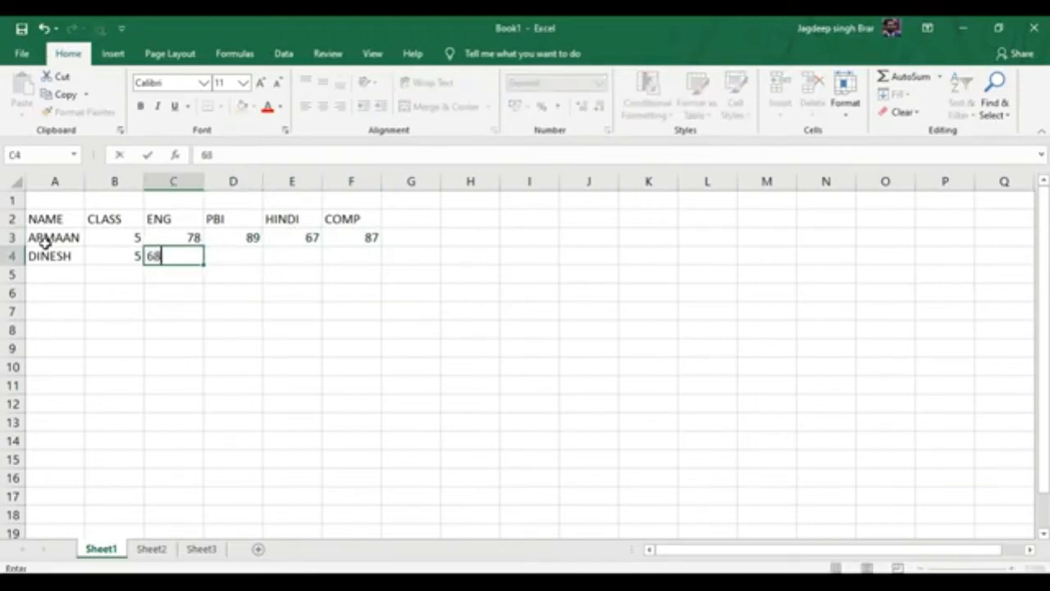
key("Right")
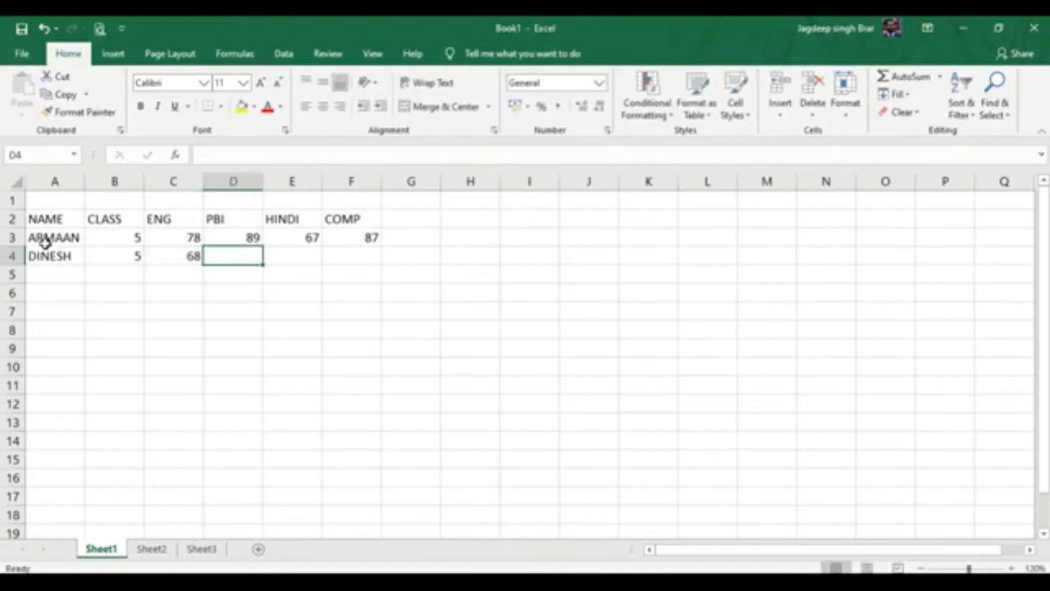
type("72")
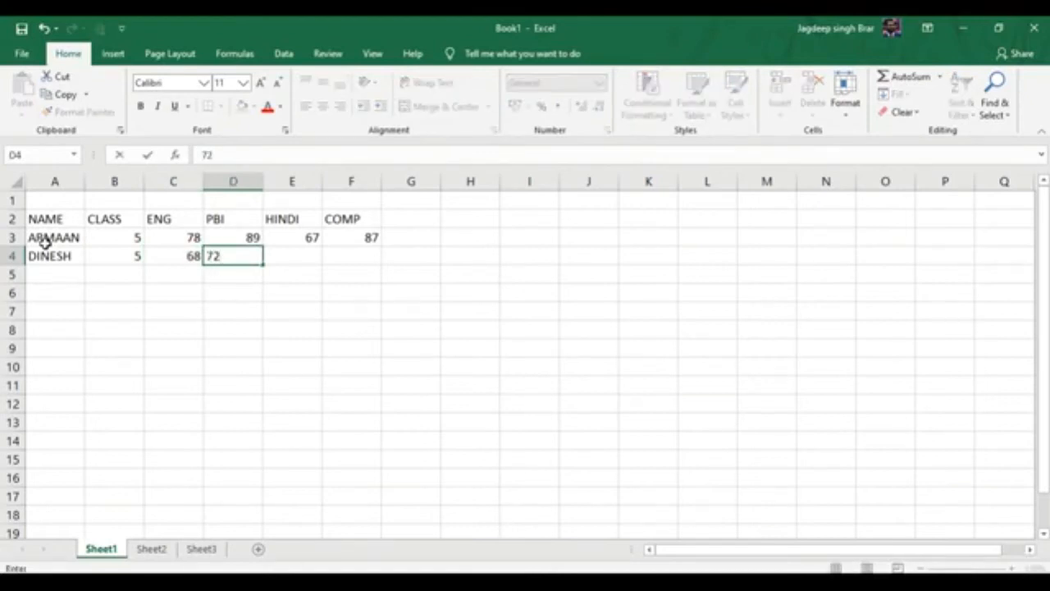
key("Right")
type("77")
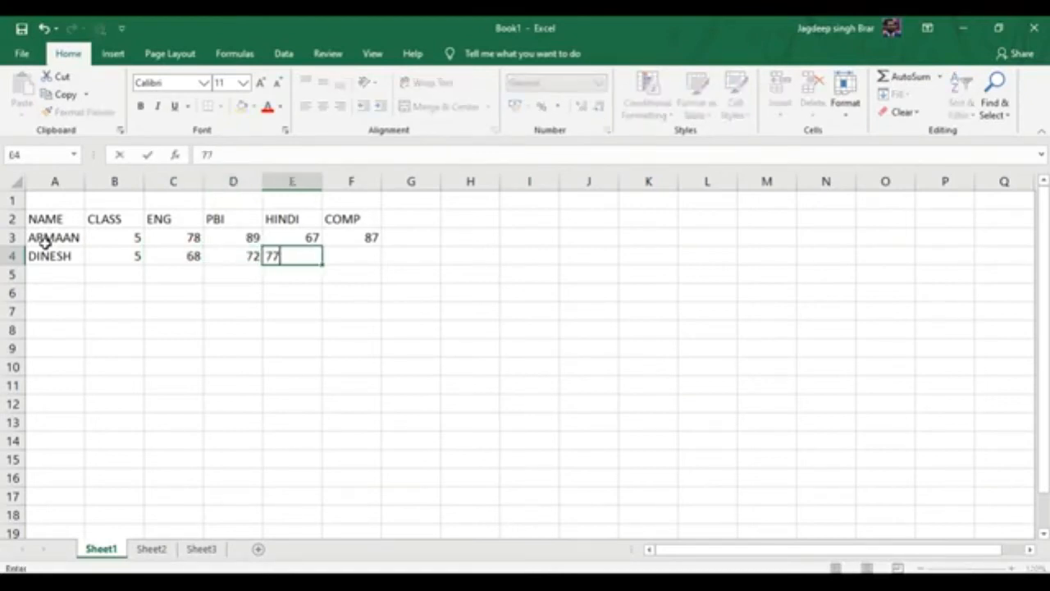
key("Right")
type("74")
key("Return")
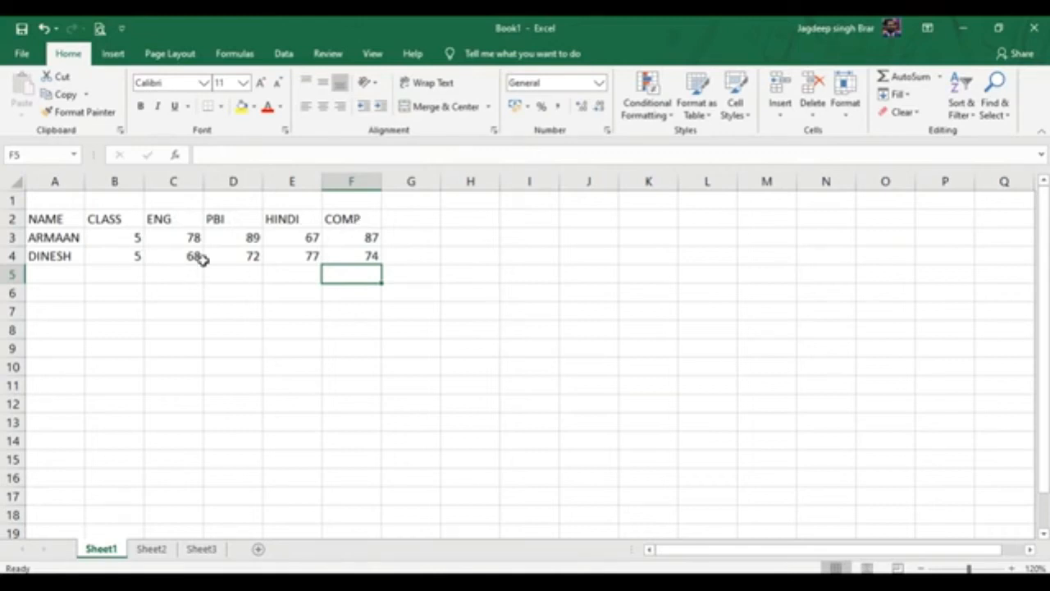
Change the second student's HINDI mark in cell E4 to 66 using the formula bar.
left_click(307, 256)
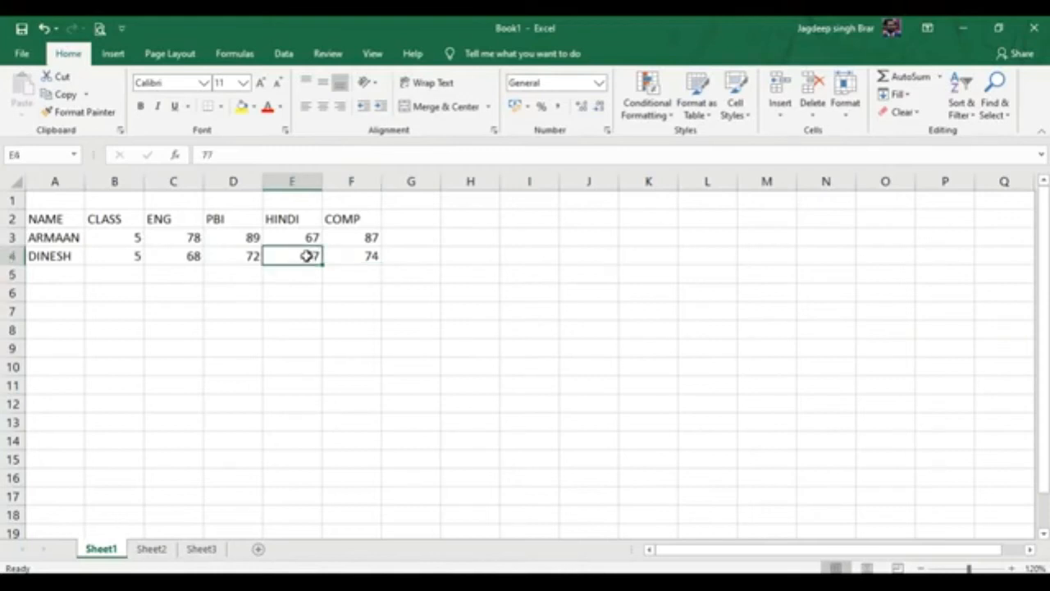
left_click(211, 154)
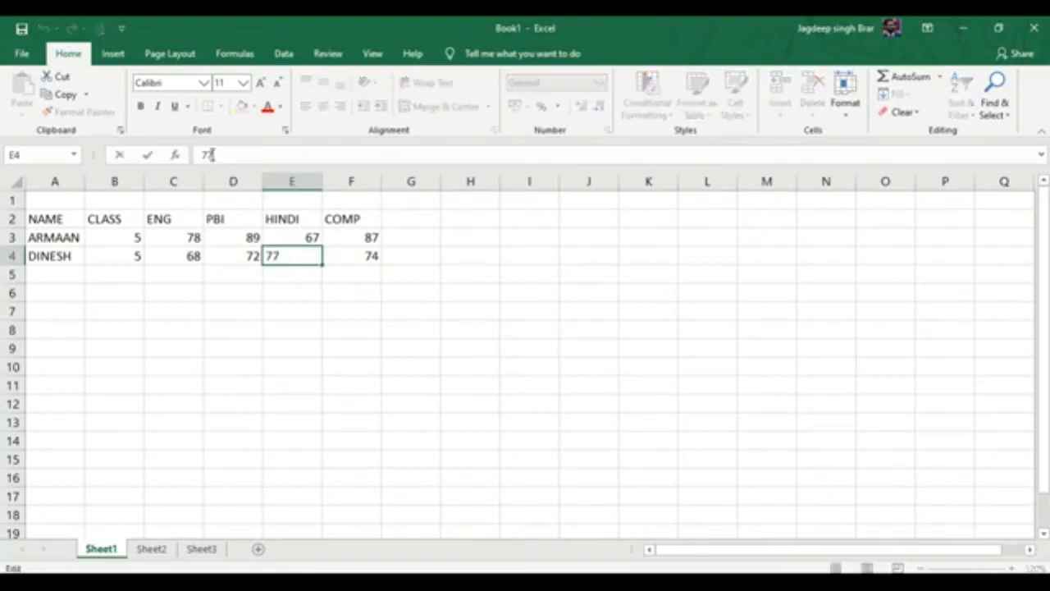
key("BackSpace")
key("BackSpace")
type("66")
key("Return")
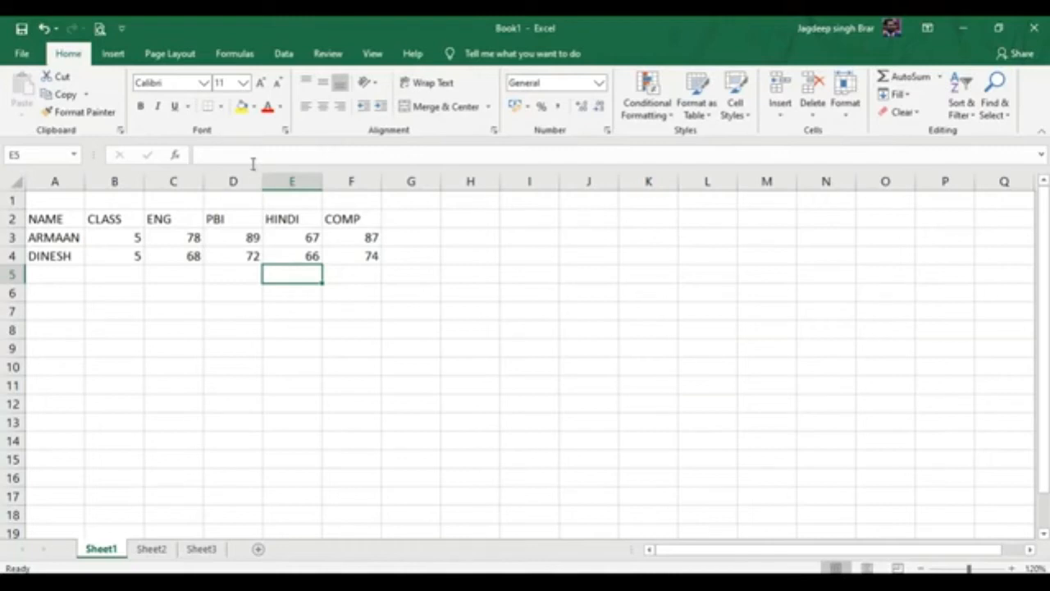
Change the second student's PBI mark in cell D4 to 74 using the formula bar.
left_click(251, 256)
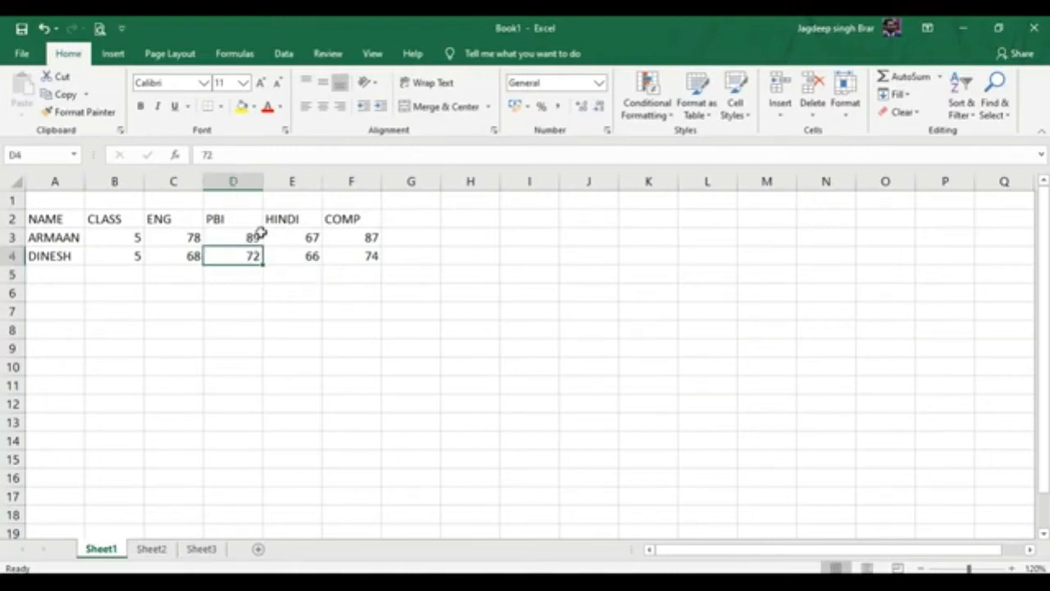
left_click(244, 155)
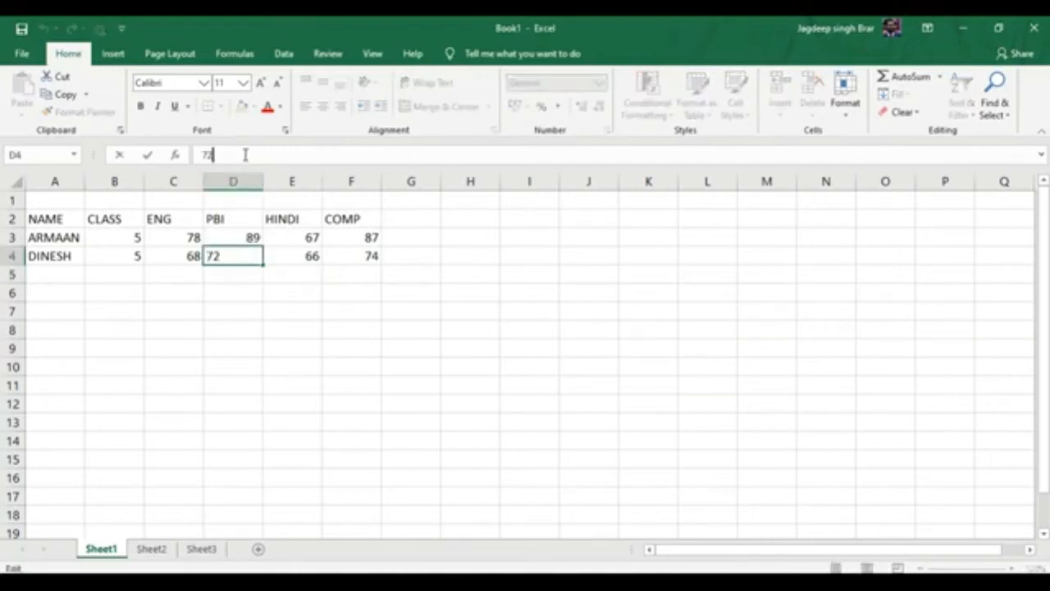
key("BackSpace")
type("4")
left_click(147, 161)
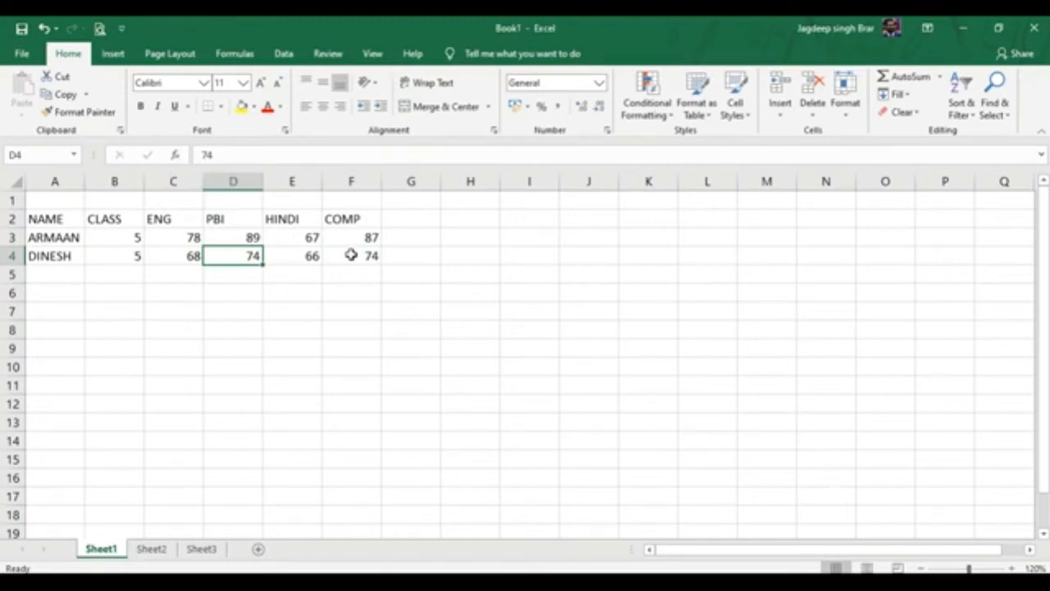
Add the heading TOTAL in cell G2, beside the COMP heading.
left_click(427, 221)
type("TOTAL")
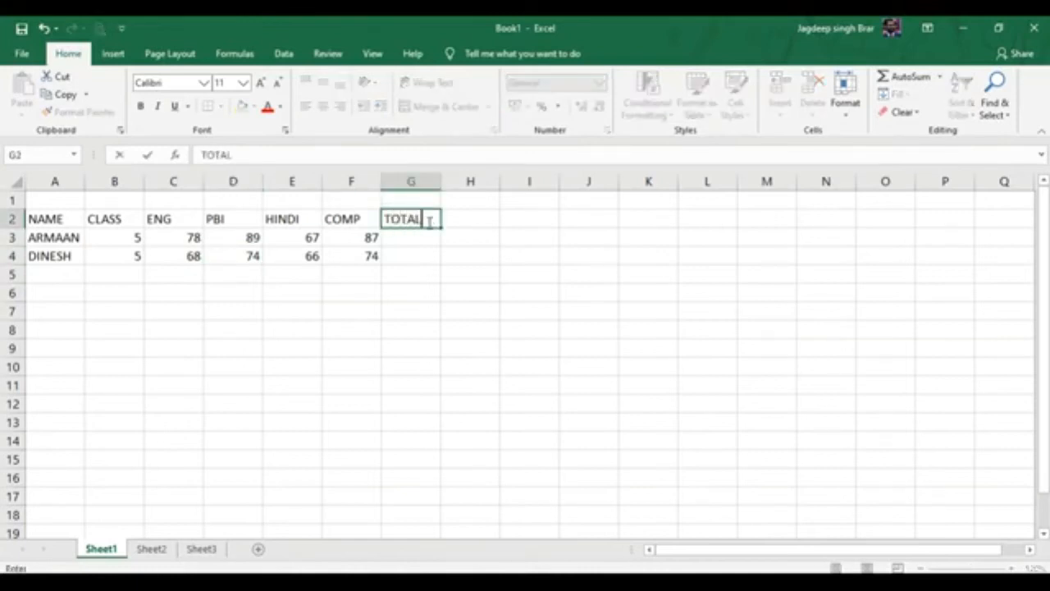
key("Return")
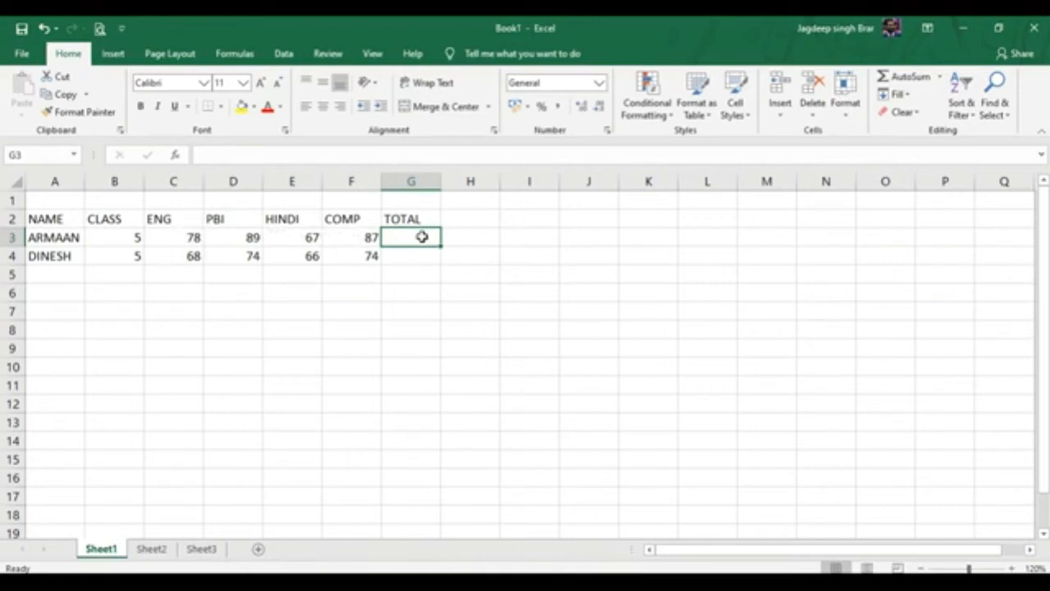
Calculate the first student's total in cell G3 with the formula =SUM(C3:F3).
left_click(247, 153)
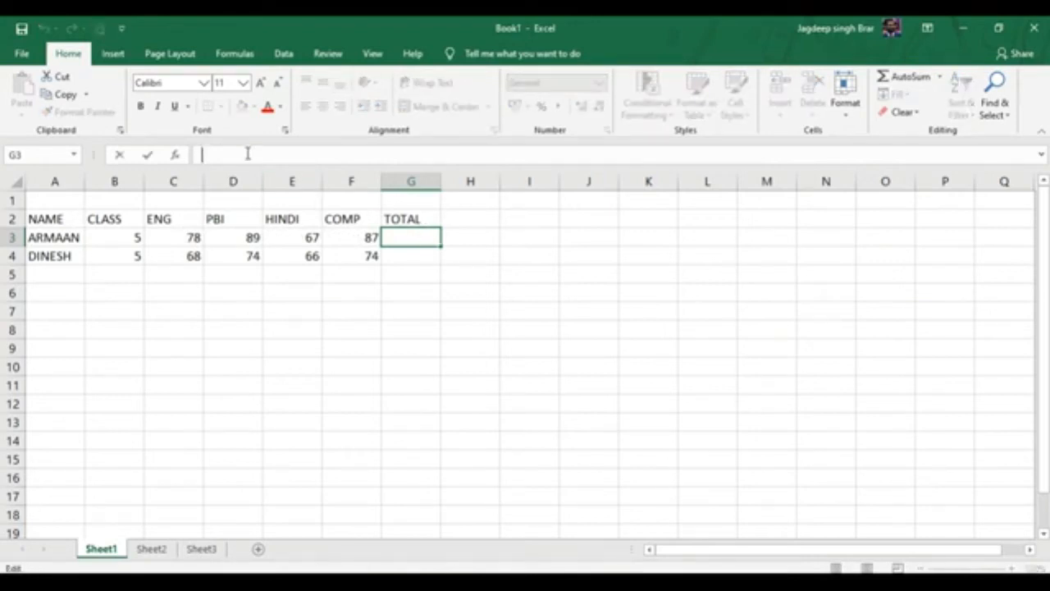
type("=SUM(")
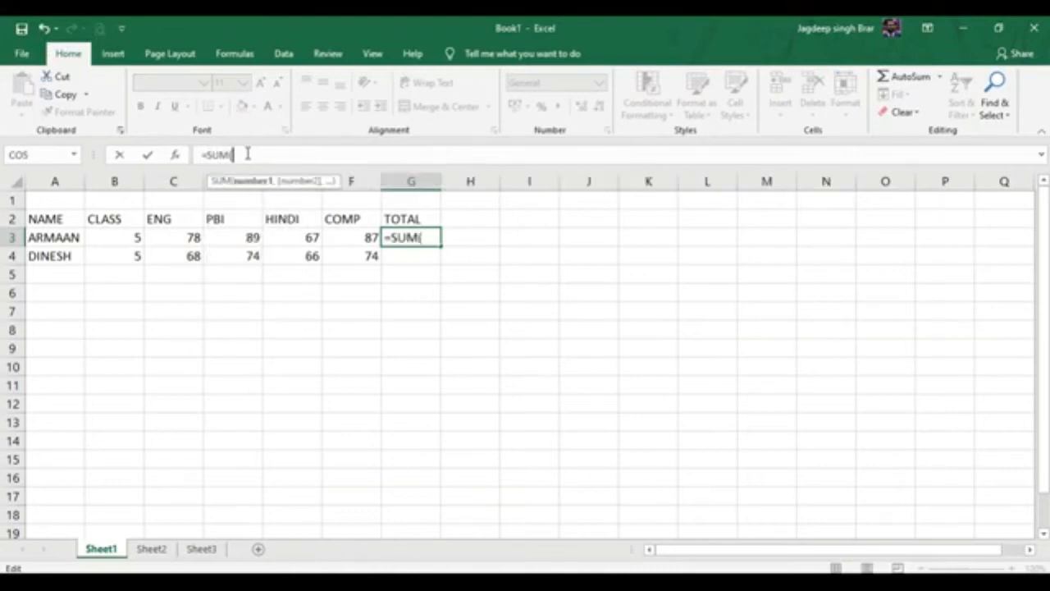
type("C3")
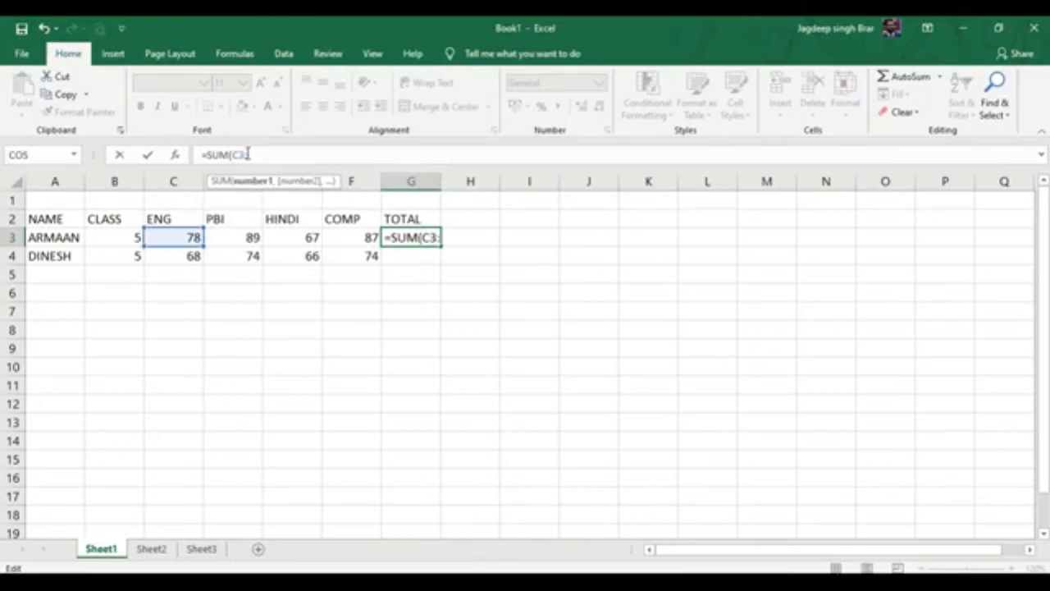
type(":F3)")
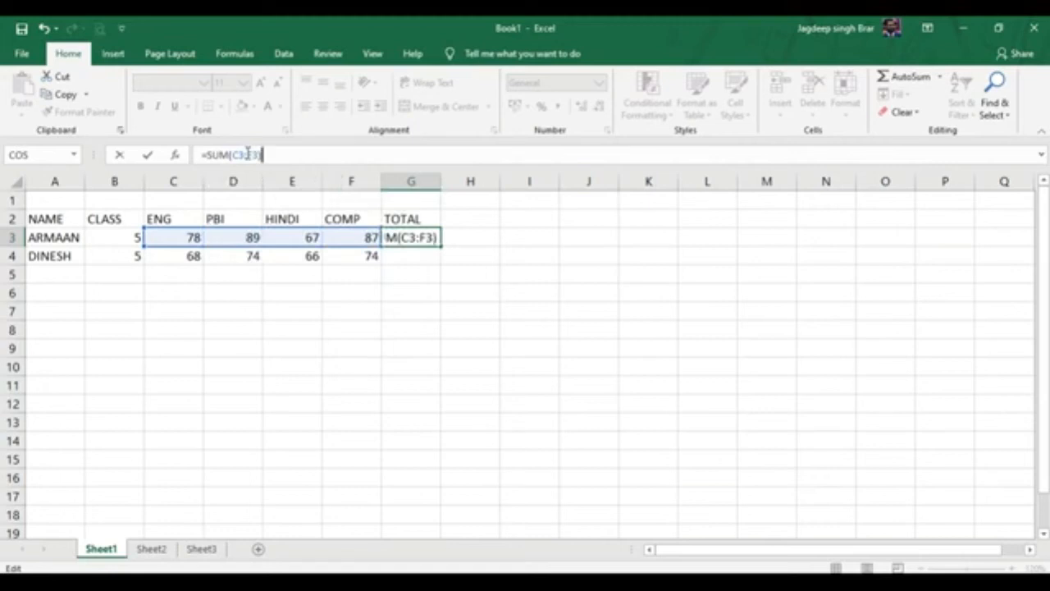
left_click(147, 156)
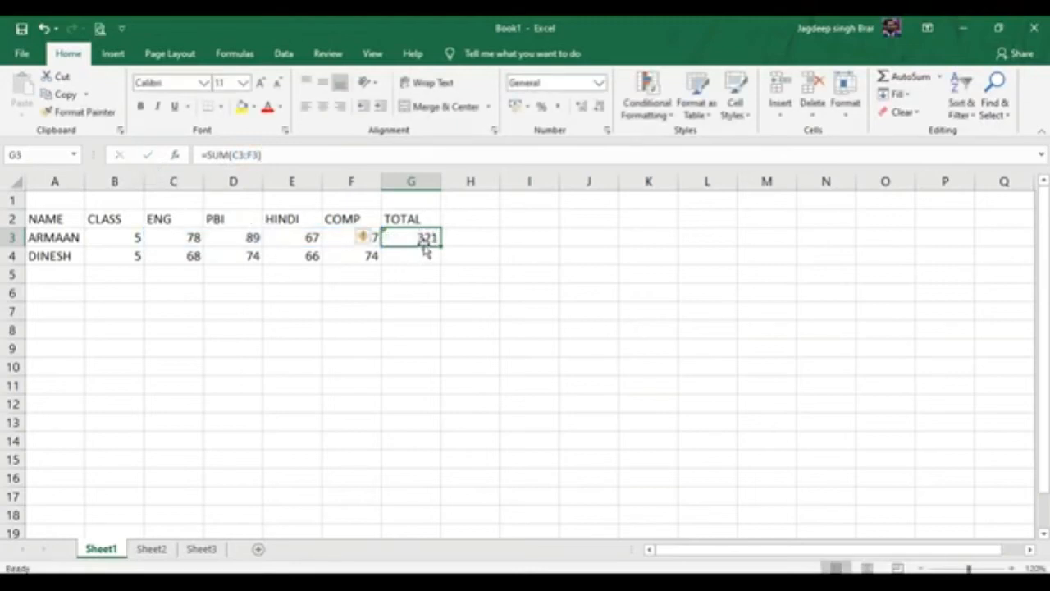
Copy the total formula from cell G3 down to G4 for the second student.
left_click(412, 273)
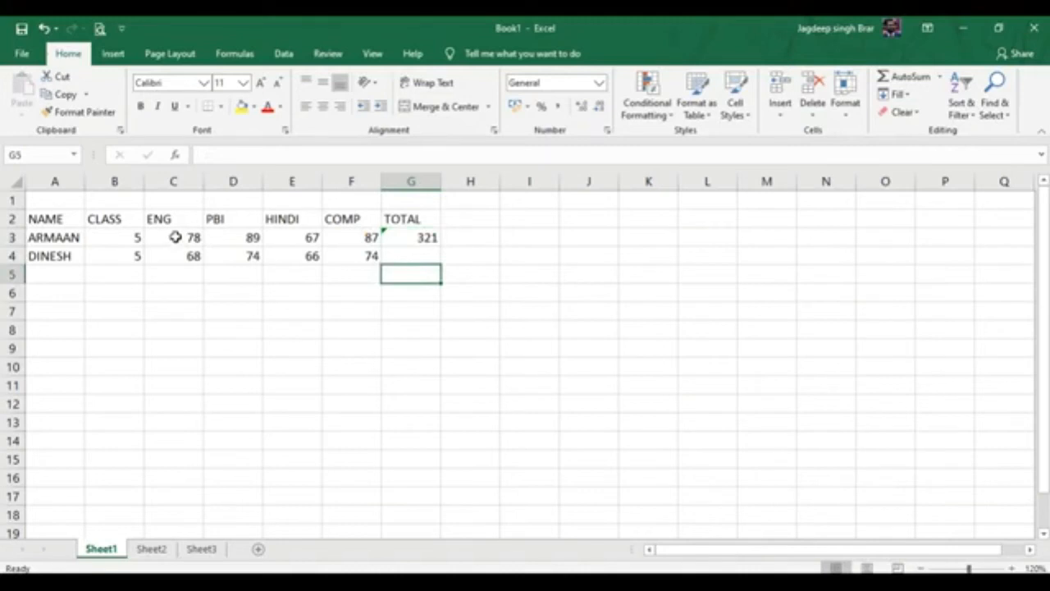
left_click(177, 237)
left_click(371, 238)
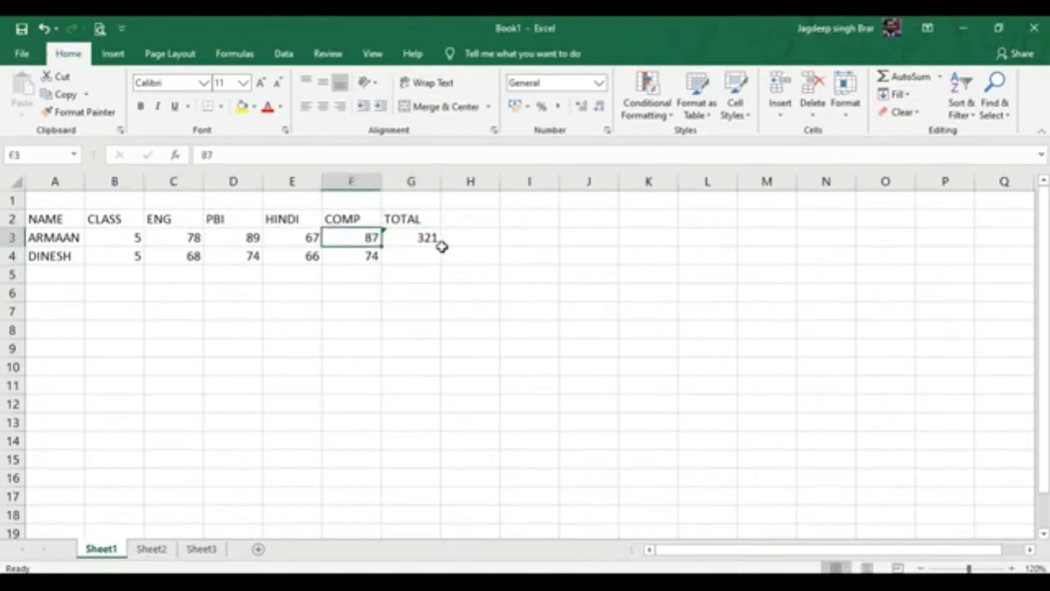
left_click(425, 237)
left_click_drag(441, 250, 441, 261)
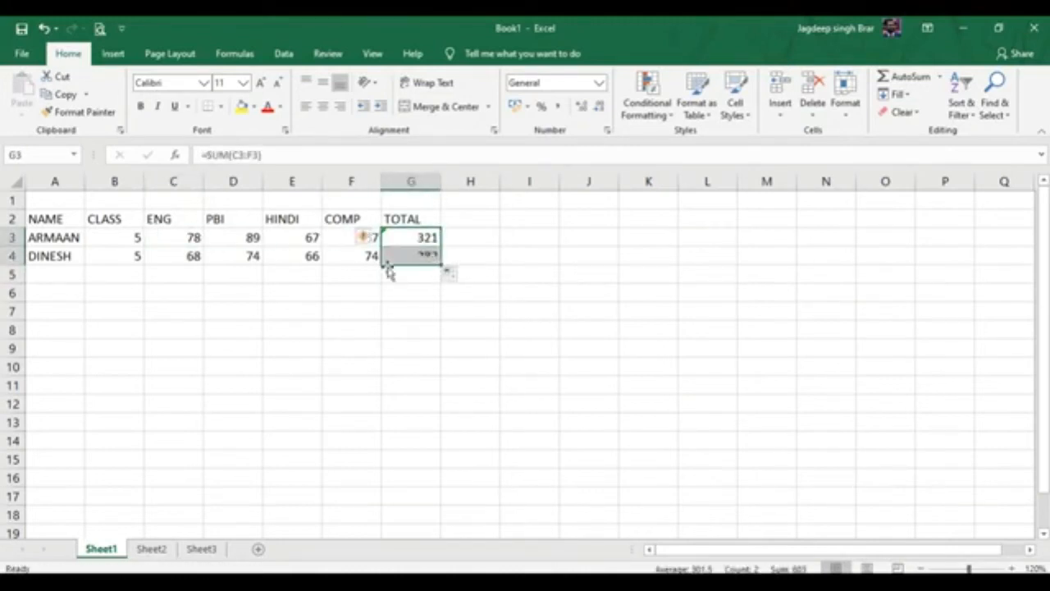
Replace the class of both students in cells B3 and B4 with the Roman numeral V.
left_click(127, 237)
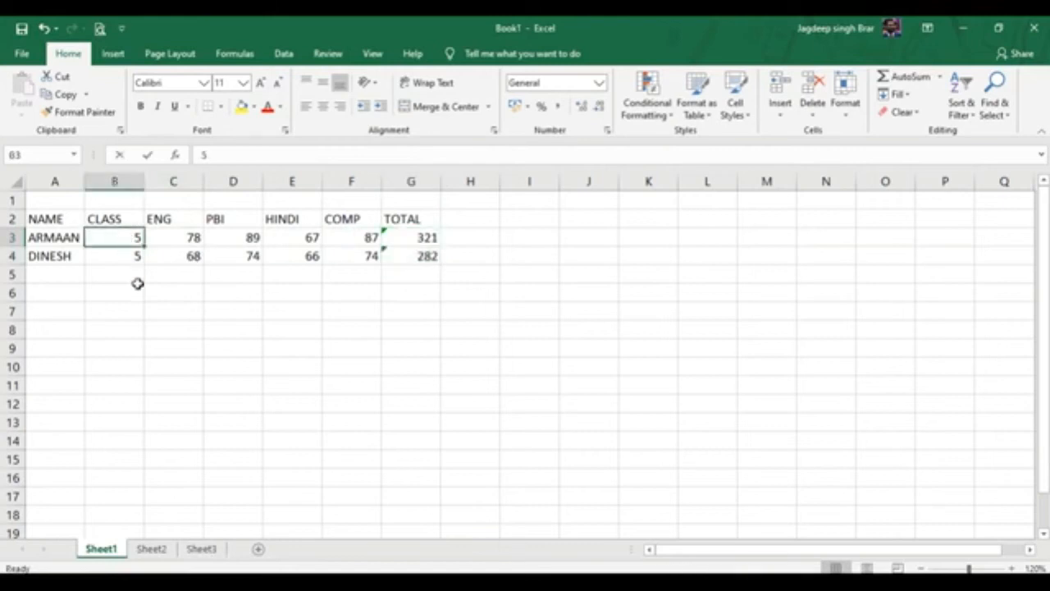
type("V")
left_click(119, 256)
type("V")
left_click(211, 323)
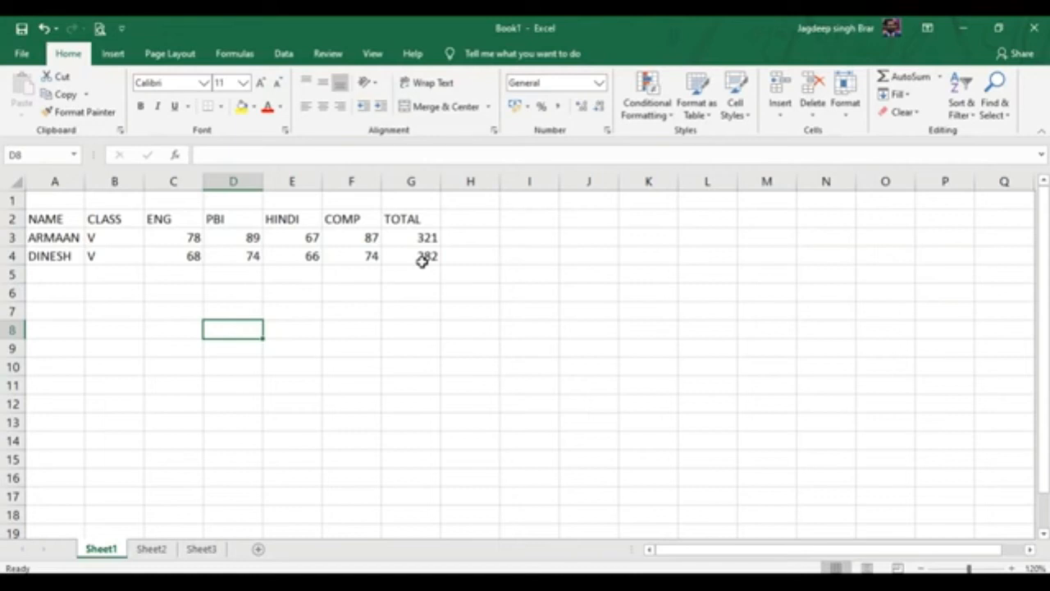
key("ctrl+s")
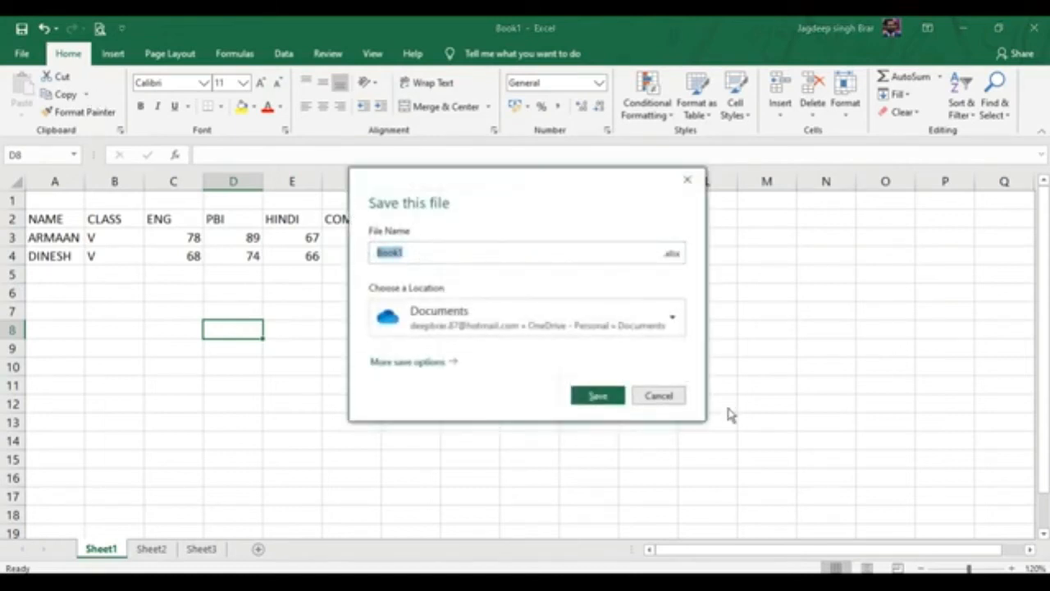
left_click(658, 396)
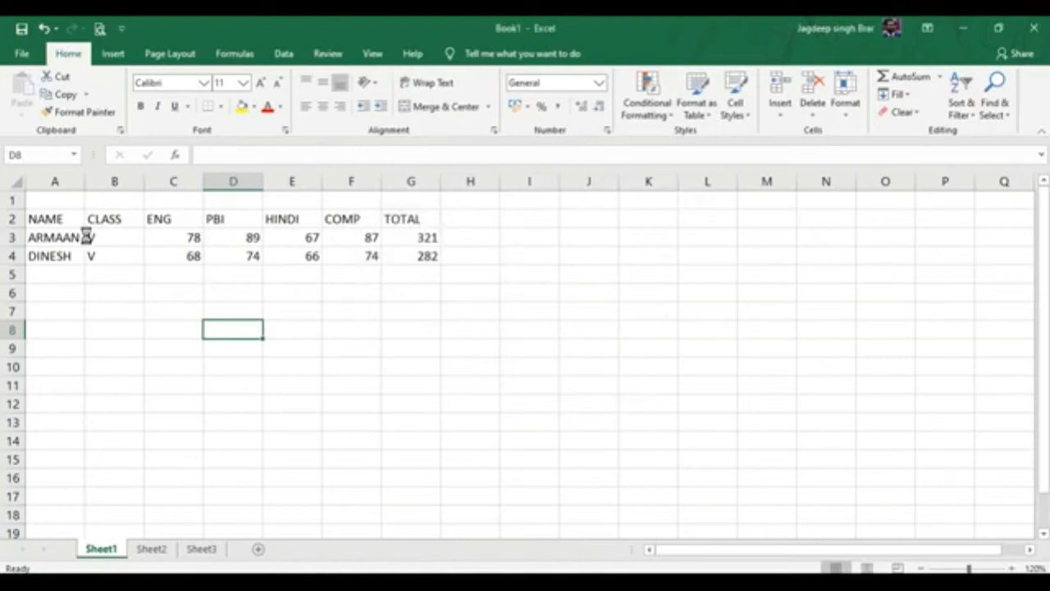
left_click(11, 54)
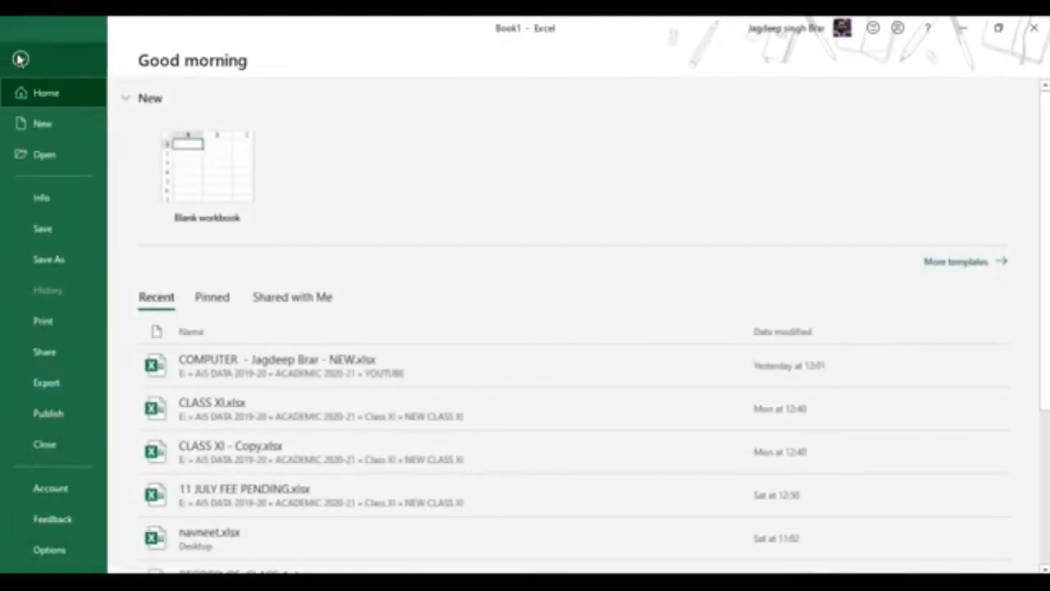
left_click(46, 136)
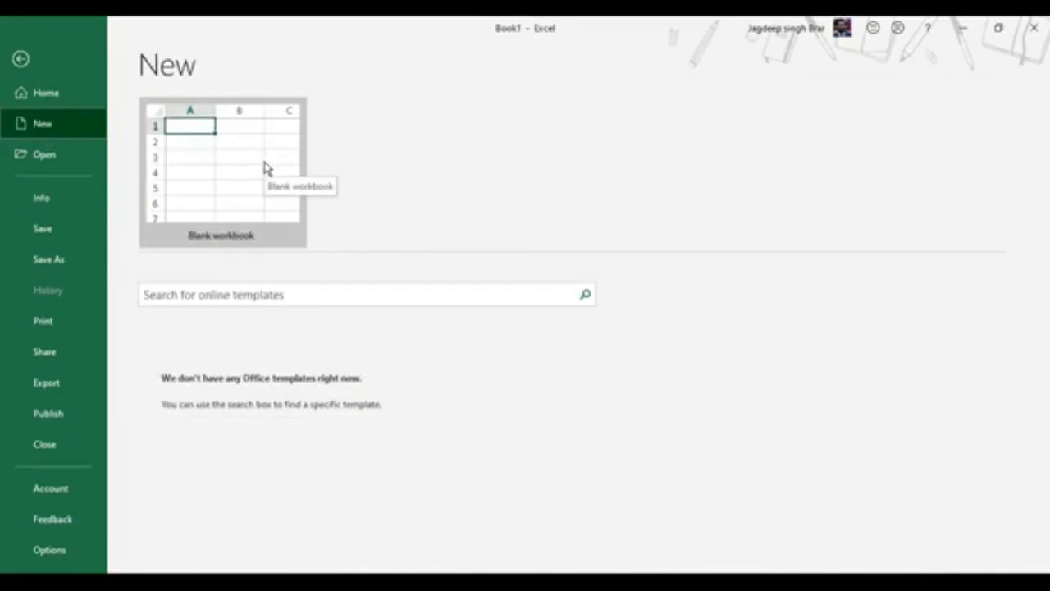
left_click(20, 57)
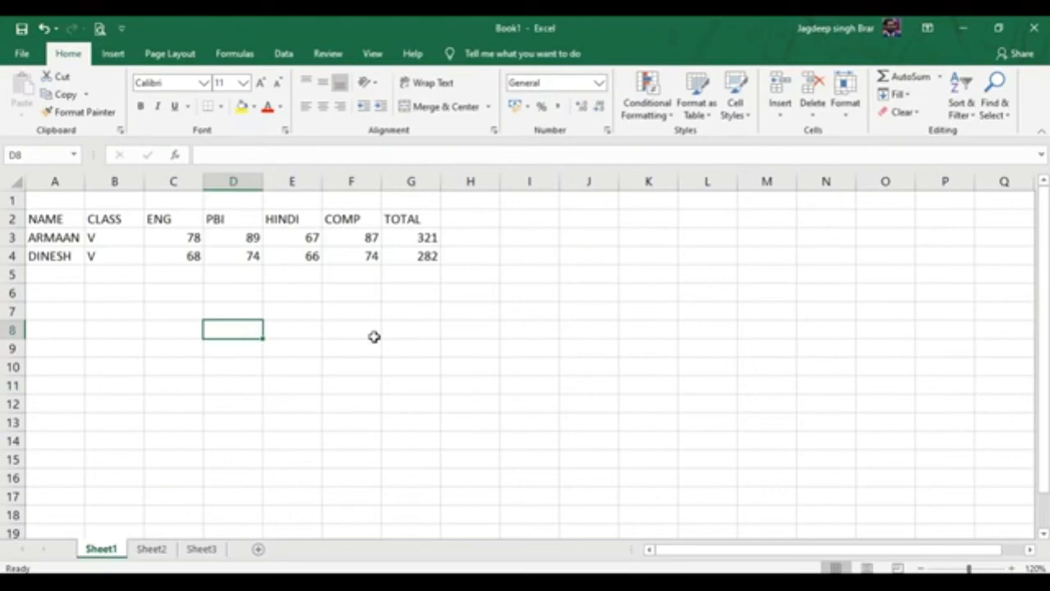
Name the workbook CLASS 5 EXCEL and try to save it in the Documents folder, accepting the offered Documents location.
left_click(23, 54)
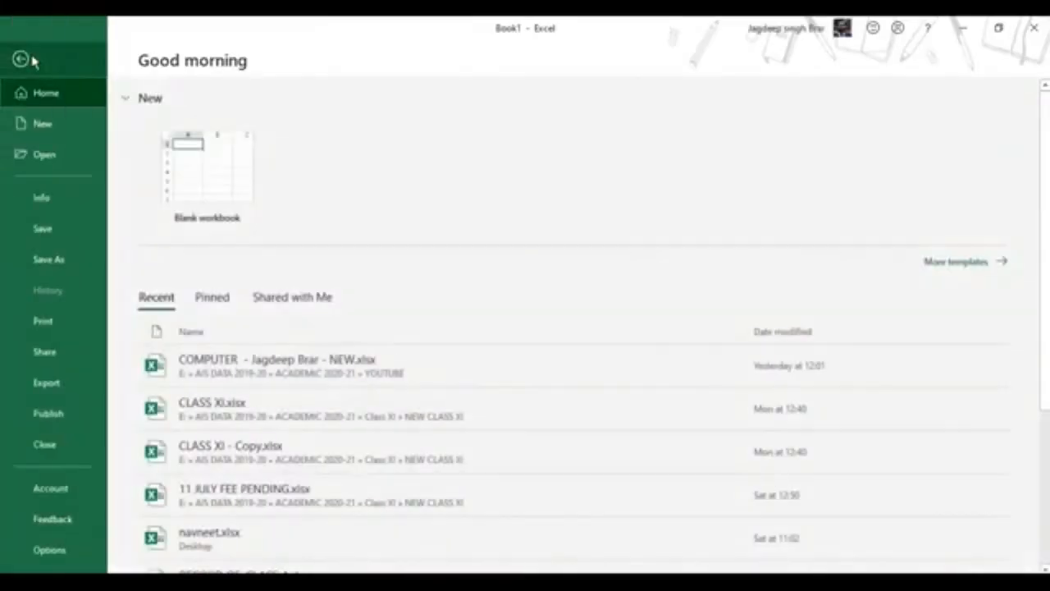
left_click(49, 234)
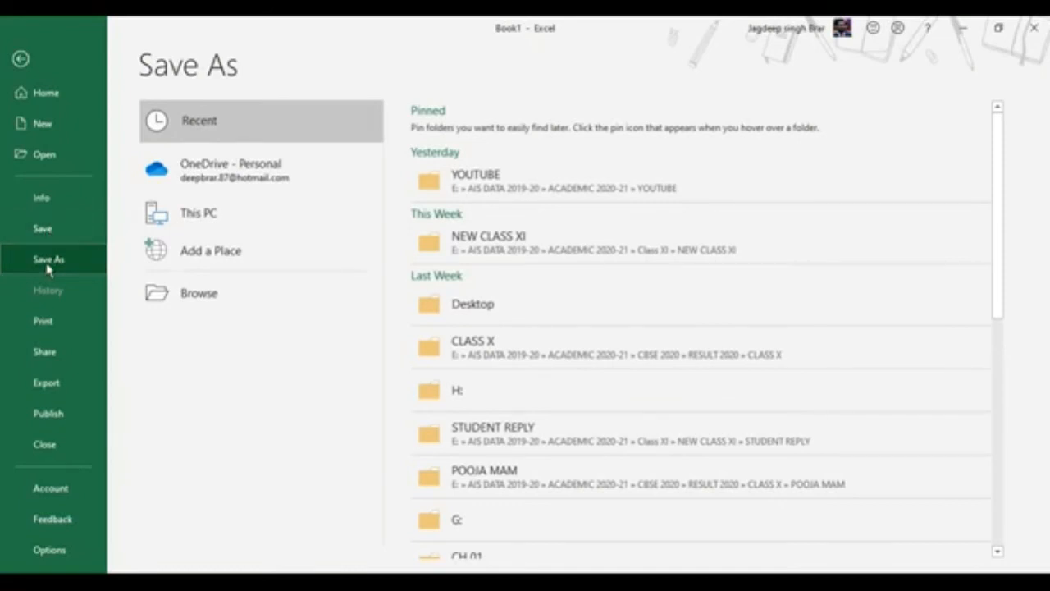
left_click(238, 296)
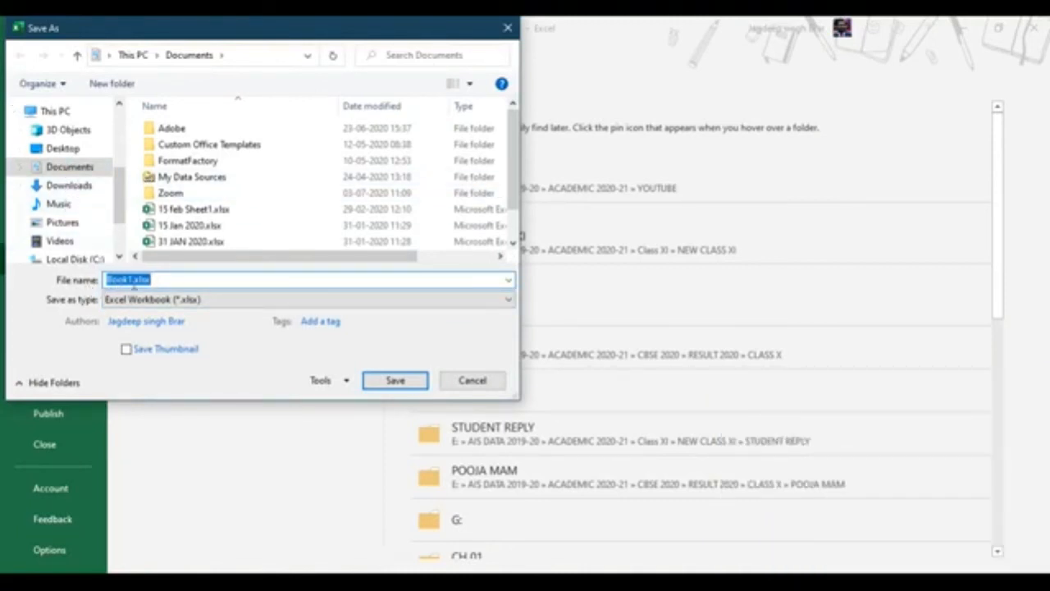
key("BackSpace")
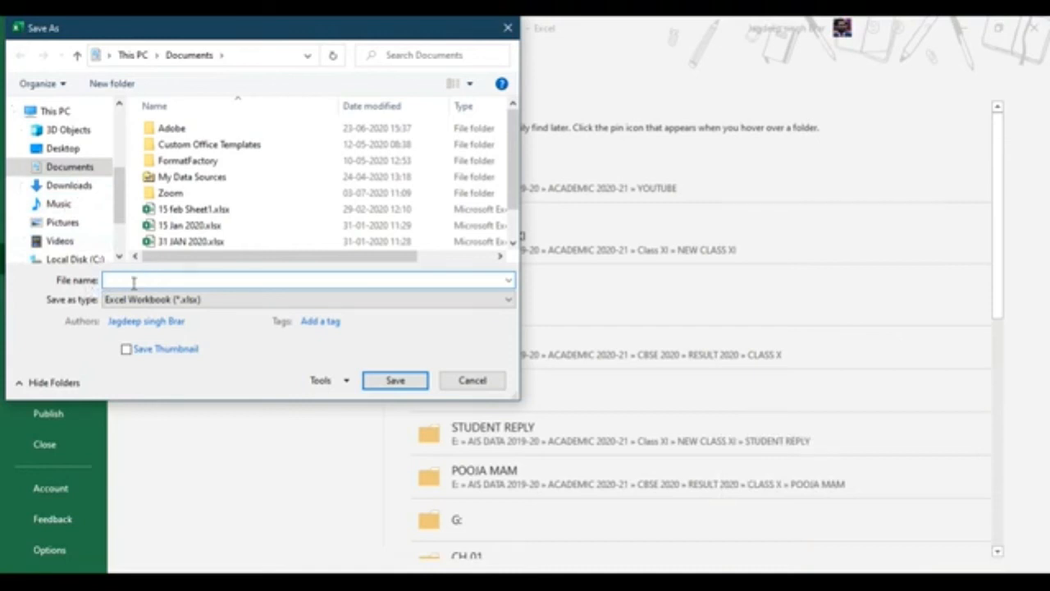
type("CLASS 9")
type(" EXCEL")
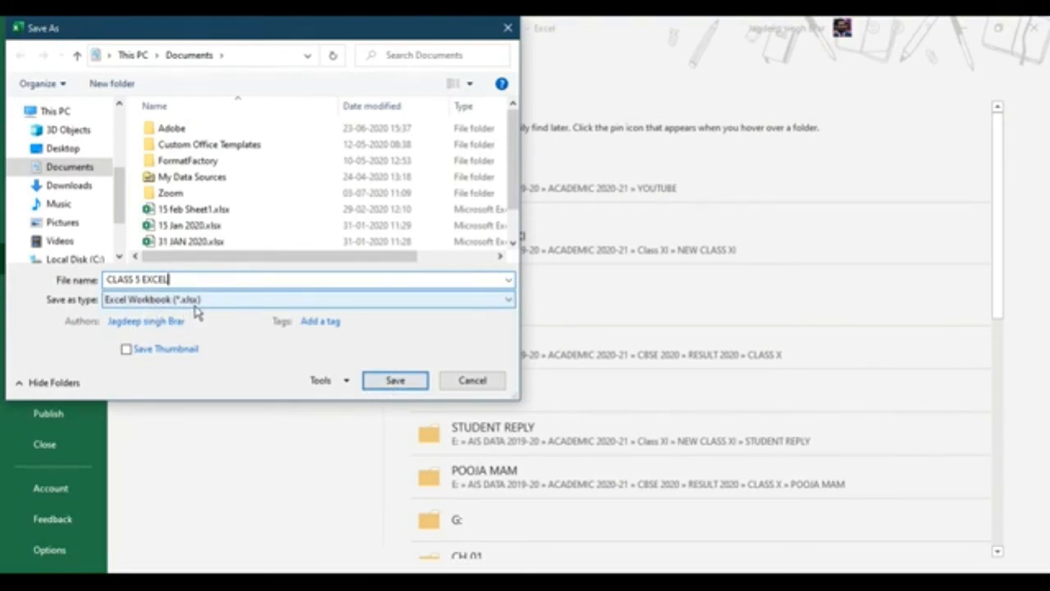
left_click(392, 381)
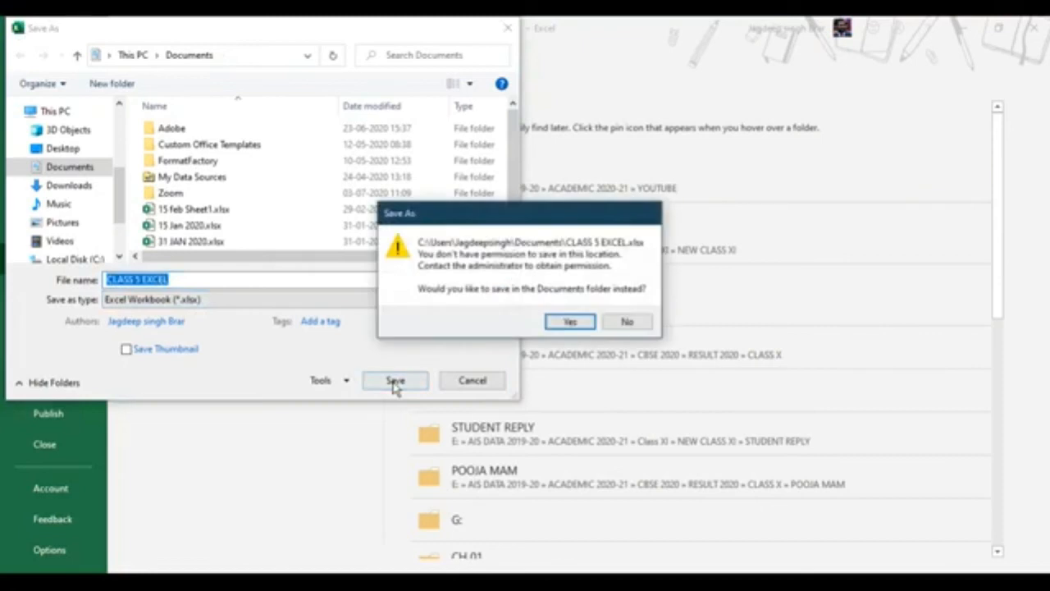
left_click(583, 328)
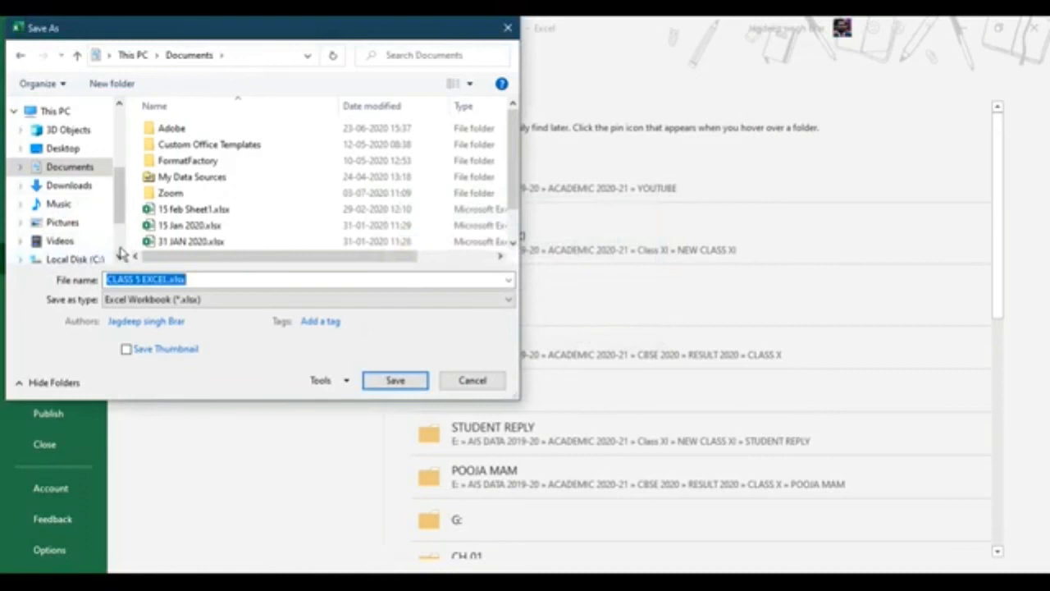
Save the workbook CLASS 5 EXCEL.xlsx on the MyWork (E:) drive instead.
scroll(121, 252, "down", 2)
left_click(71, 198)
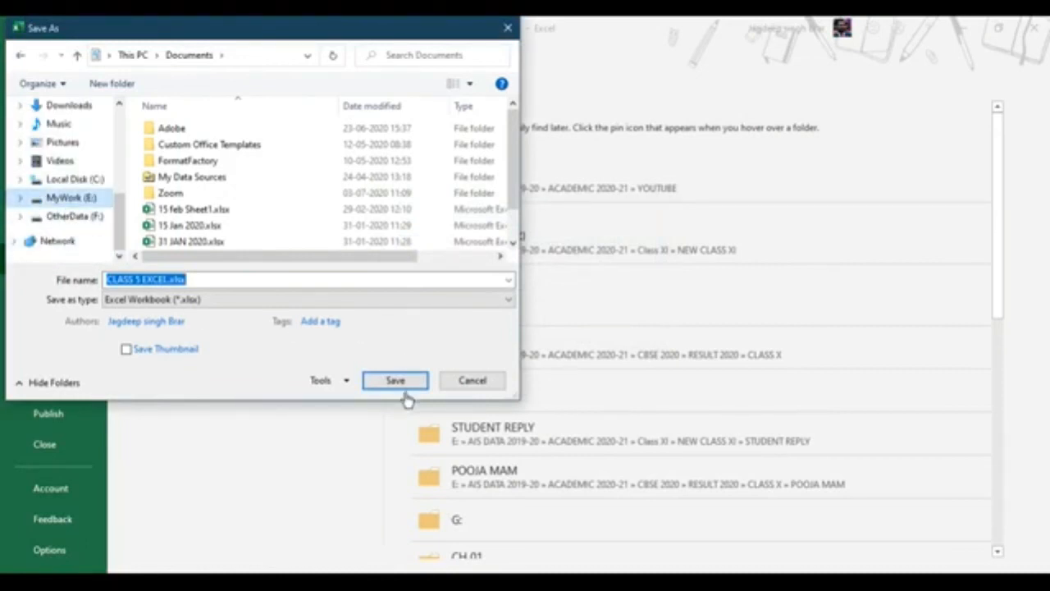
left_click(382, 381)
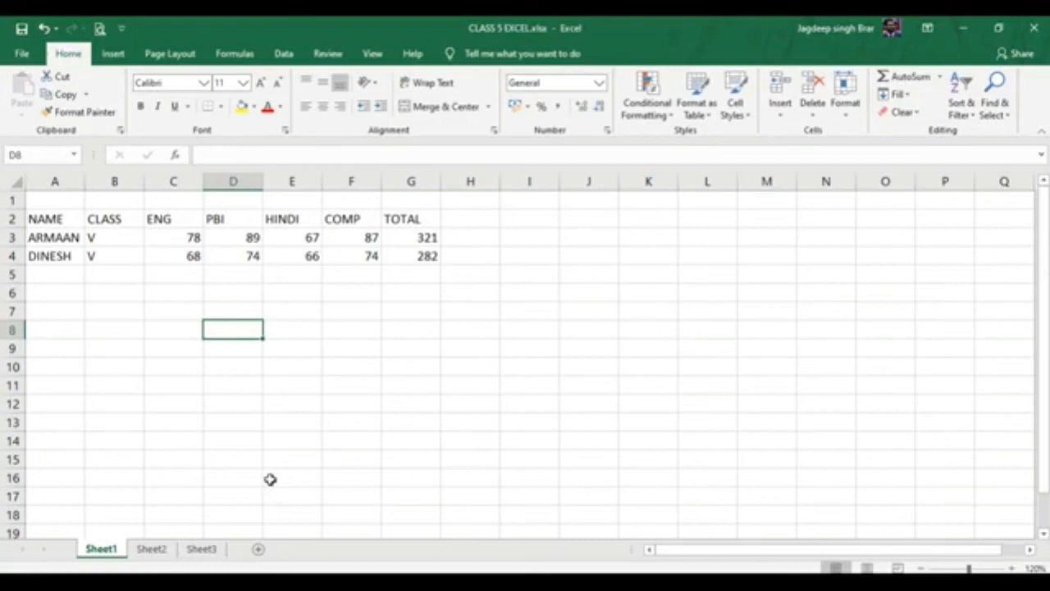
Select the marks table range A2:G4 repeatedly, by sweeping across it and by extending the selection from A2 to G4.
left_click(59, 219)
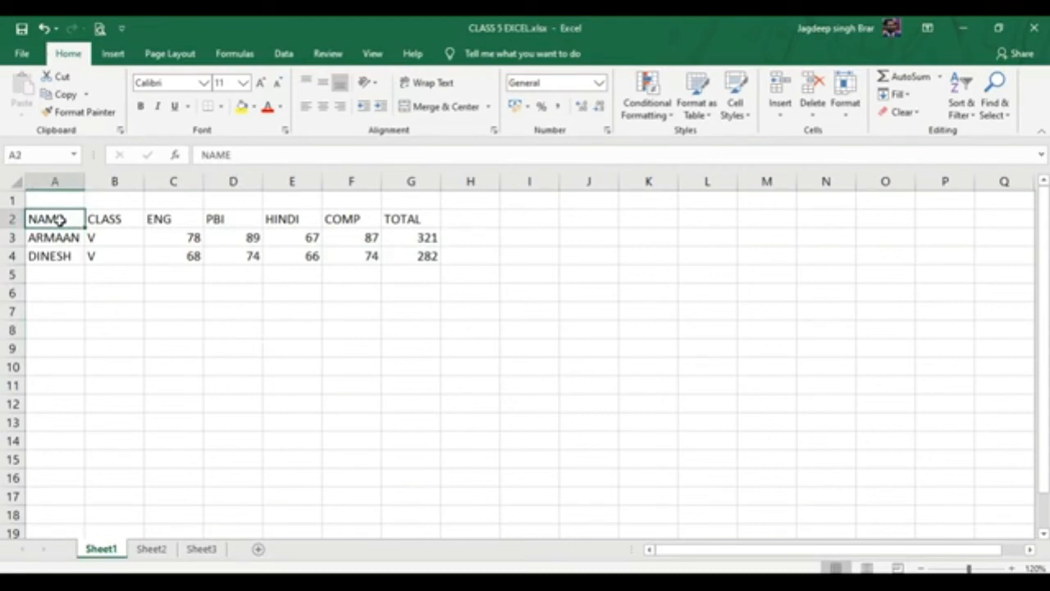
left_click_drag(60, 220, 415, 271)
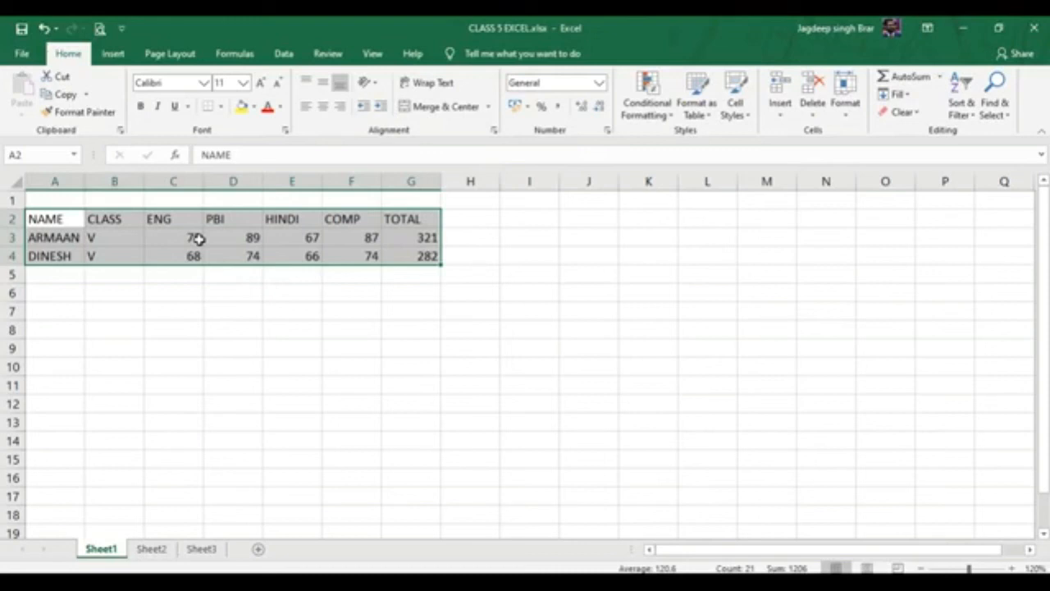
left_click(43, 215)
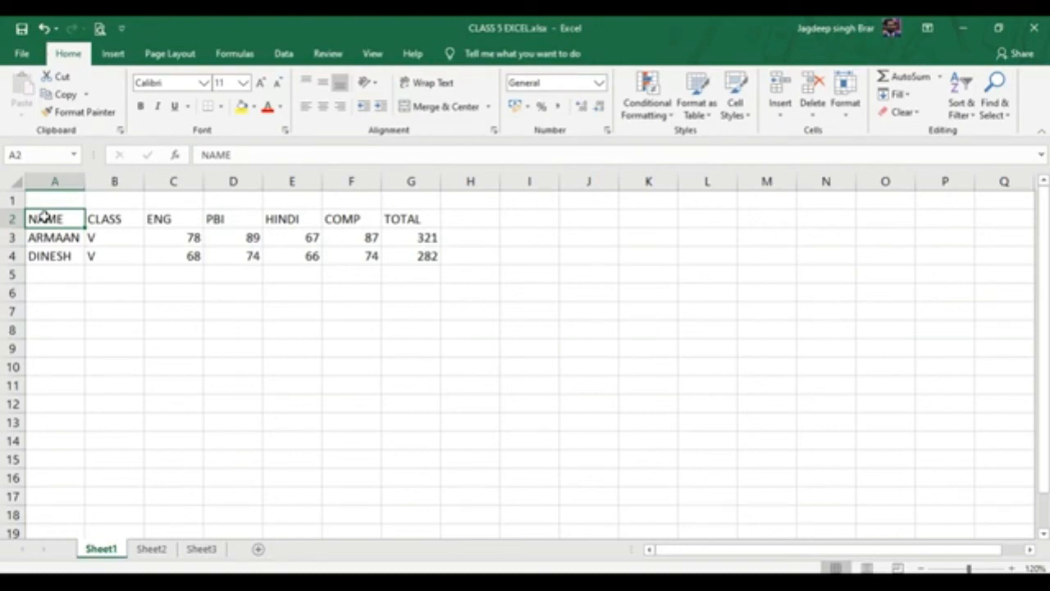
left_click_drag(45, 215, 417, 260)
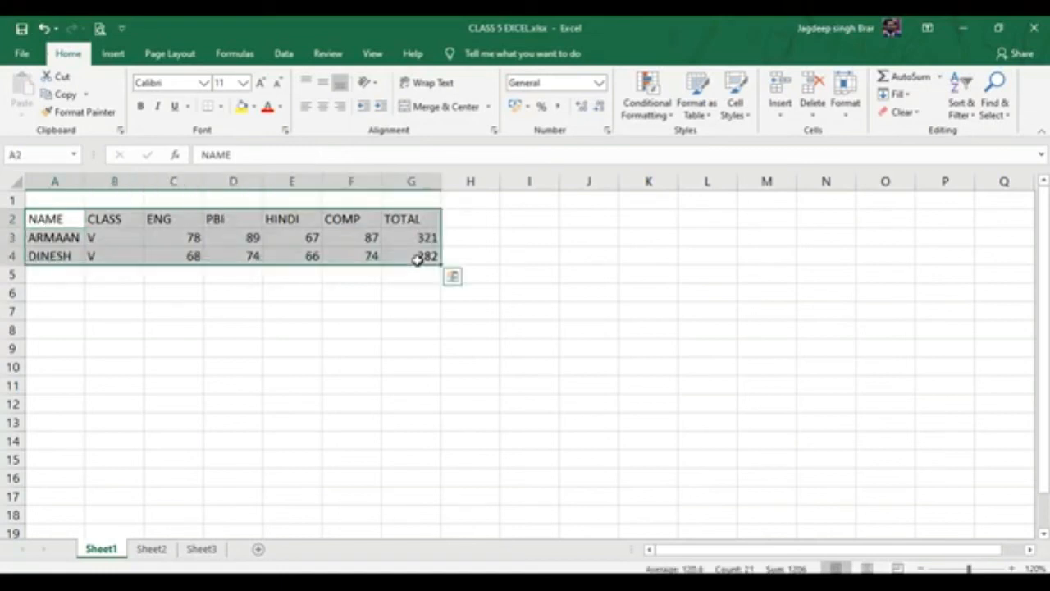
left_click(64, 220)
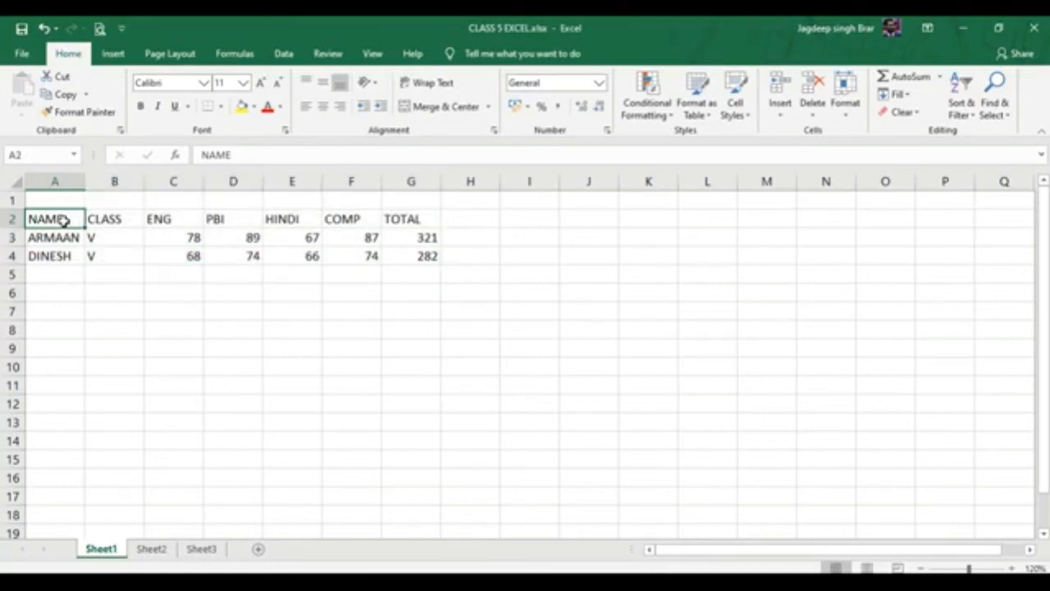
left_click(414, 257, "shift")
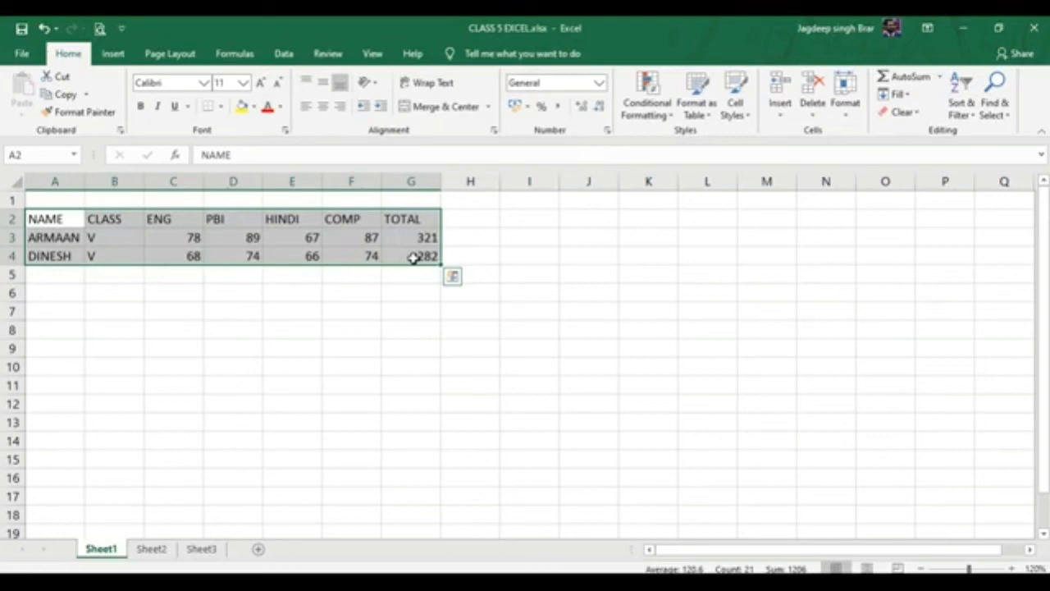
Select the marks table from A2 to G4 using Go To with the reference G4 to extend the selection.
left_click(45, 218)
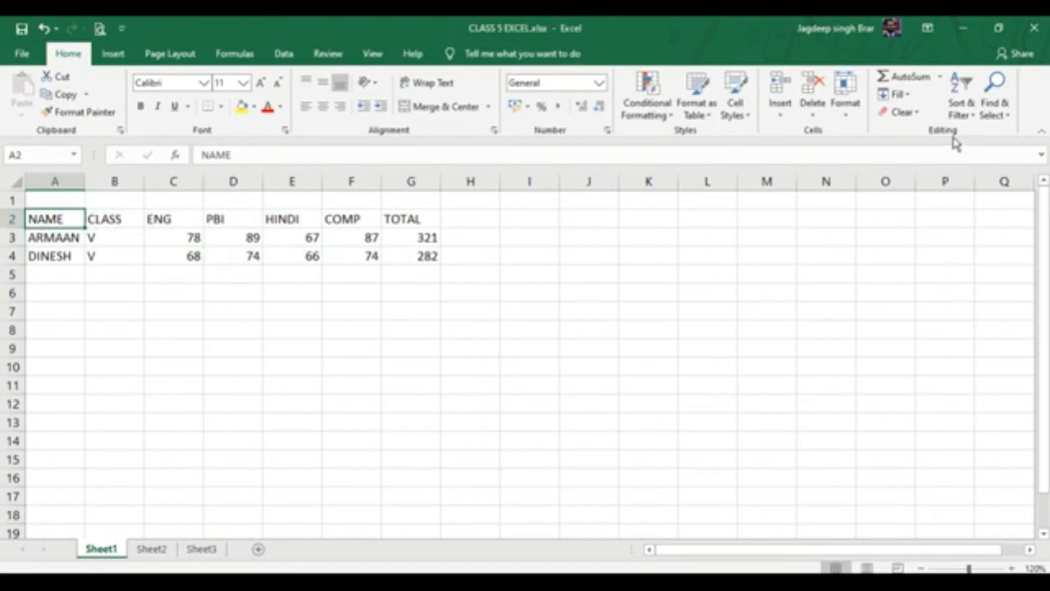
left_click(1000, 115)
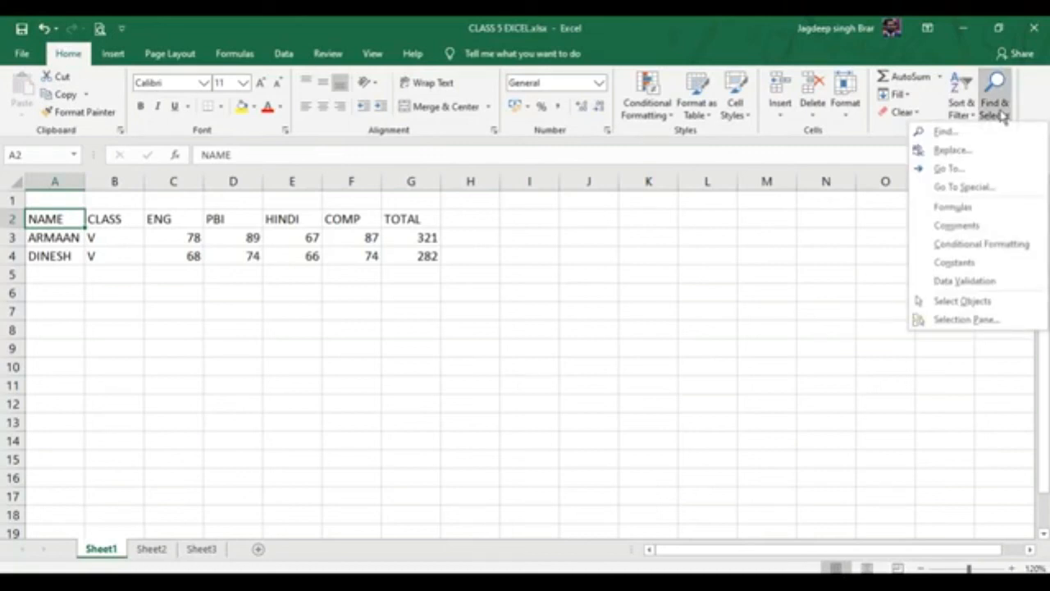
left_click(971, 168)
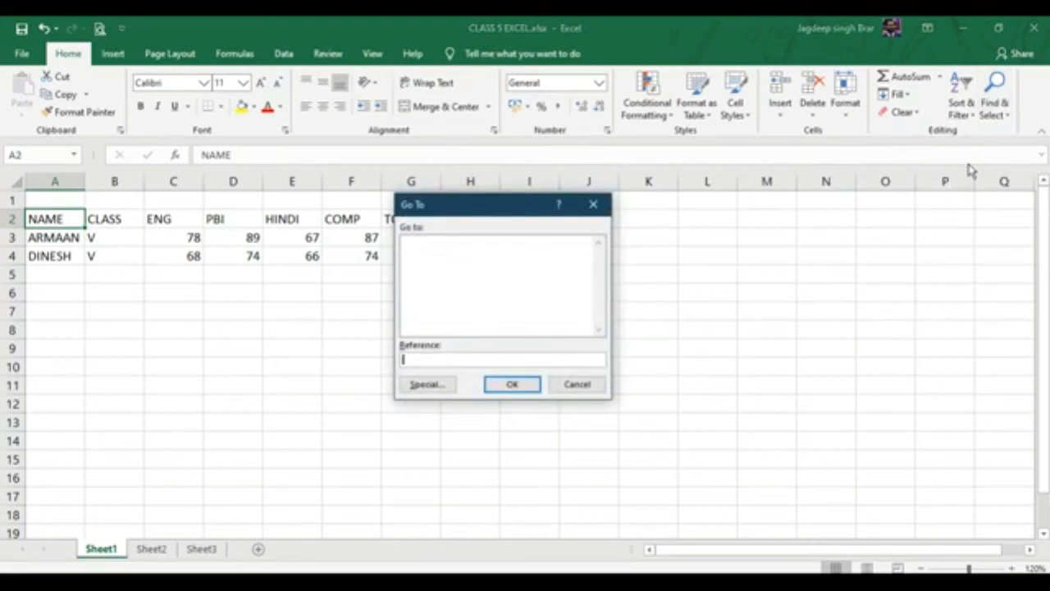
left_click_drag(495, 206, 639, 222)
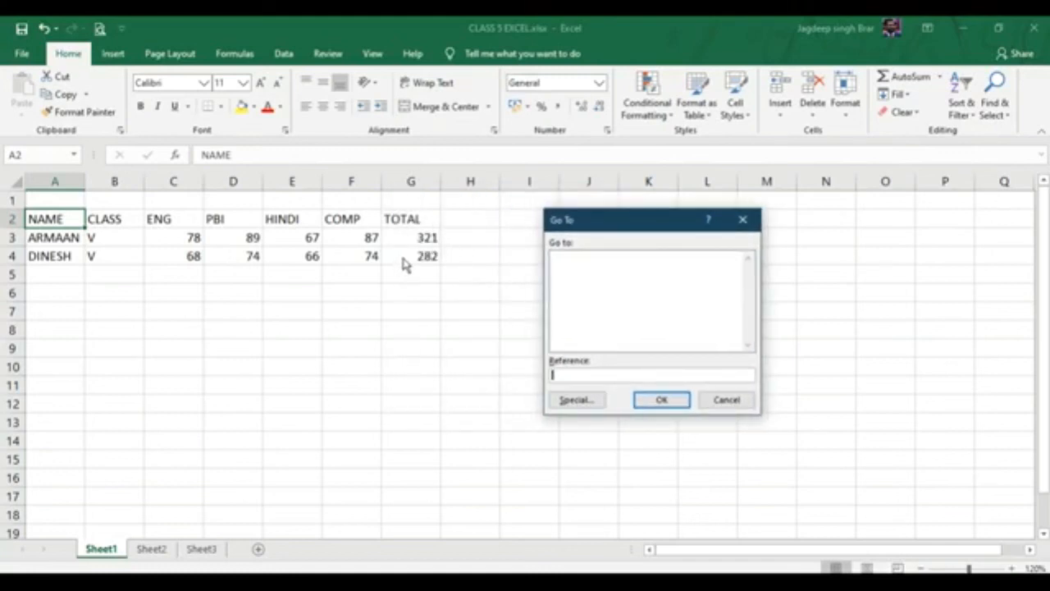
type("G4")
left_click(660, 400, "shift")
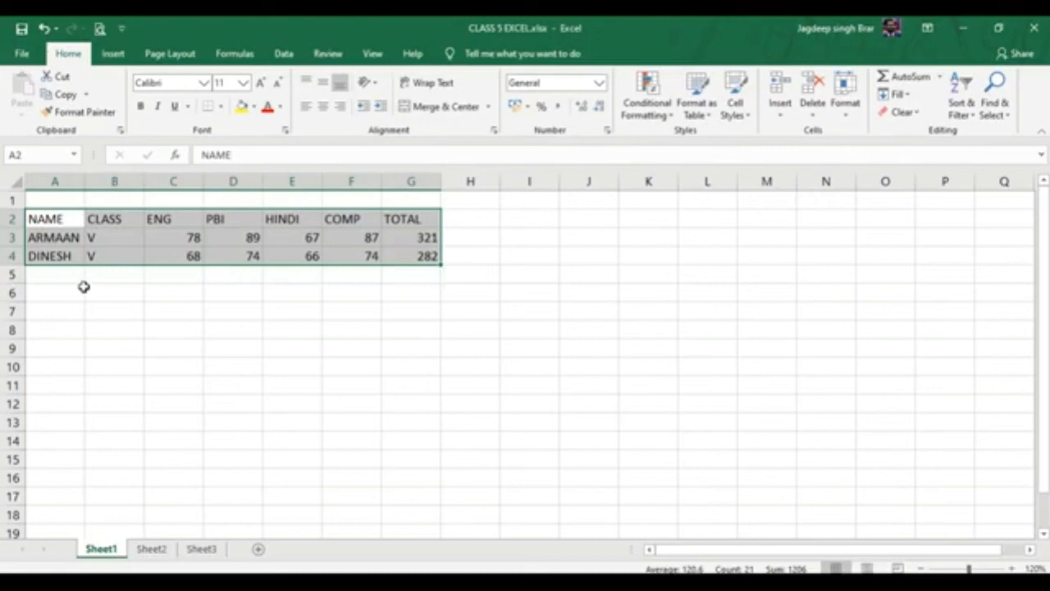
Select the range A2:B4 and add the non-adjacent TOTAL cells G2:G4 and COMP cells F2:F4 to the selection.
left_click(50, 217)
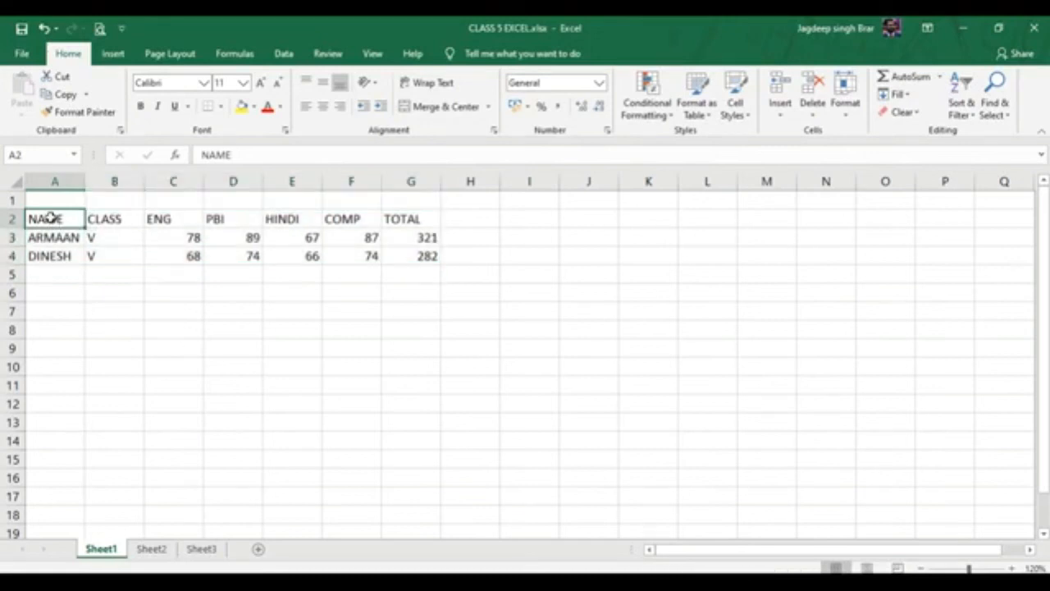
left_click(122, 264, "shift")
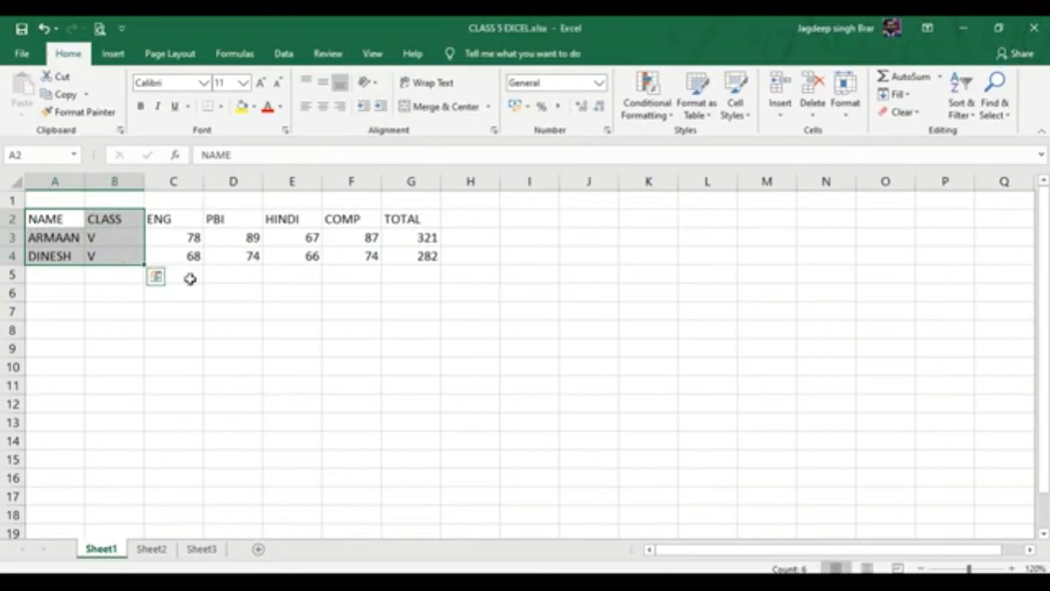
left_click(406, 220, "ctrl")
left_click(406, 237, "ctrl")
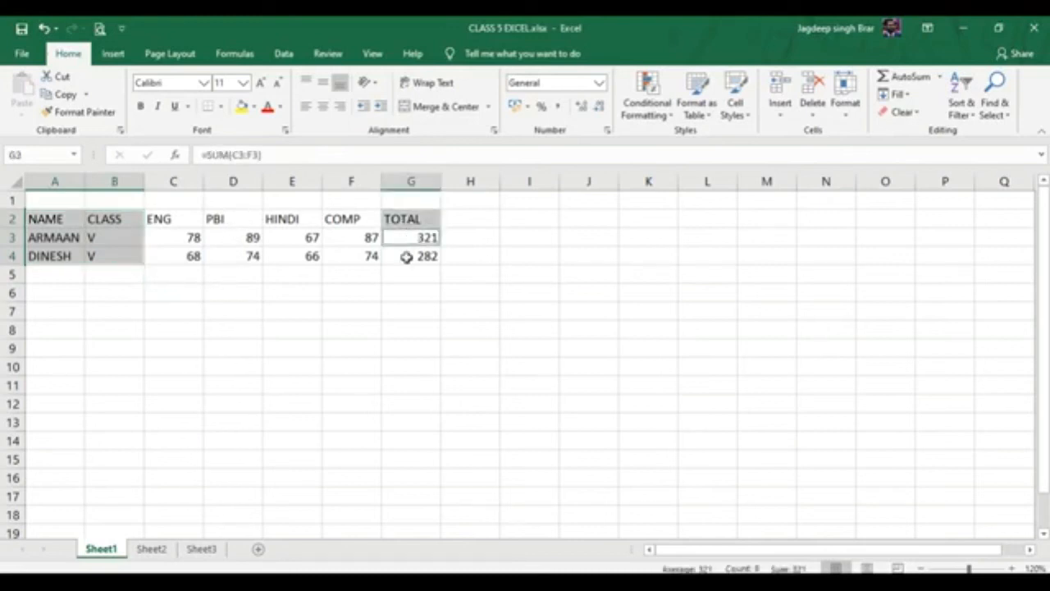
left_click(406, 257, "ctrl")
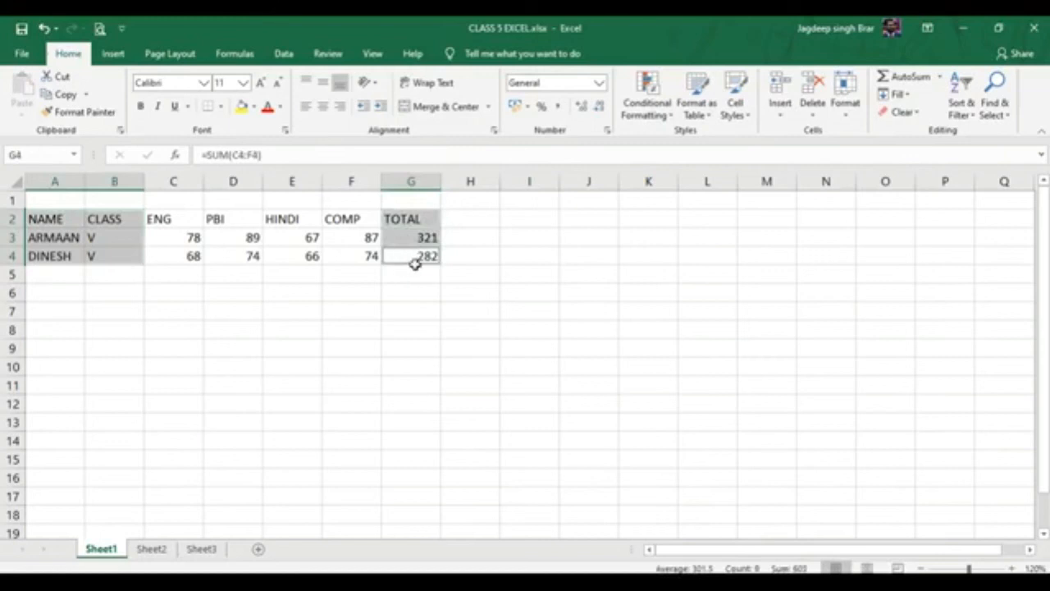
left_click(359, 257, "ctrl")
left_click(359, 236, "ctrl")
left_click(352, 218, "ctrl")
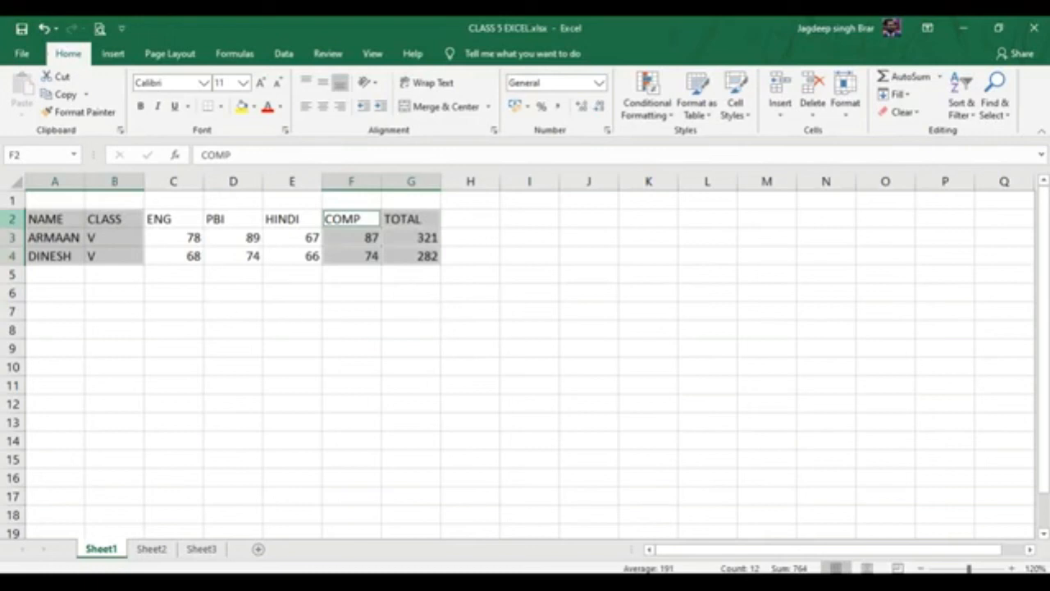
Select entire rows and columns one at a time: row 2, column B, row 3 and column G.
left_click(13, 218)
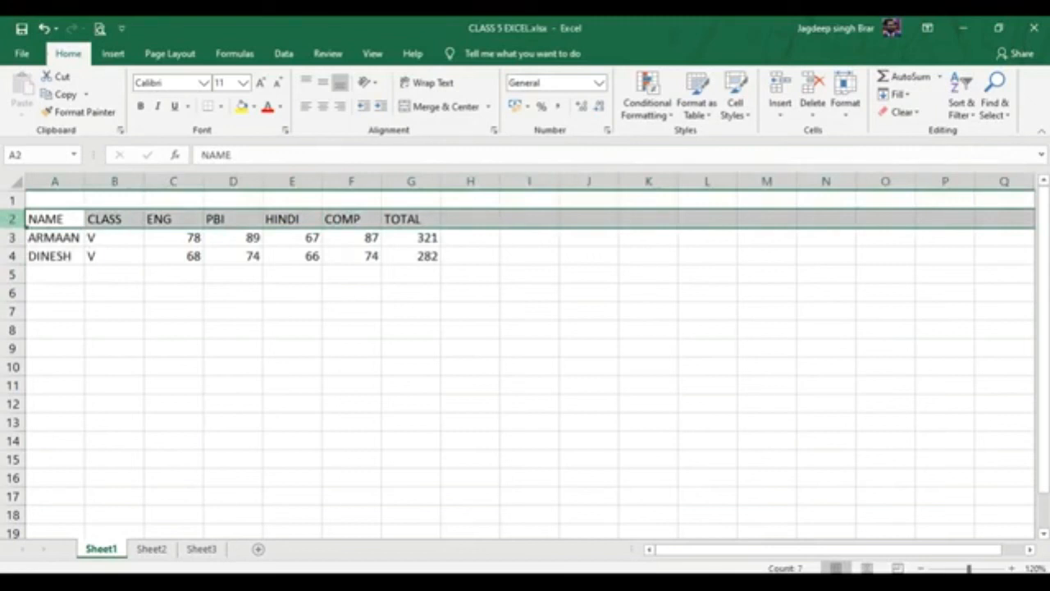
left_click(115, 180)
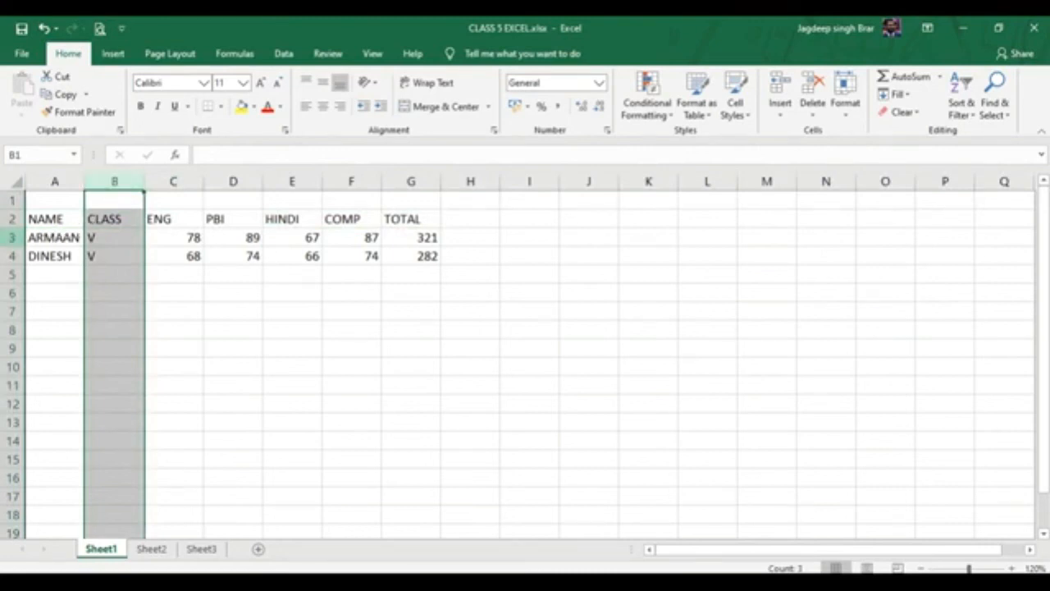
left_click(12, 237)
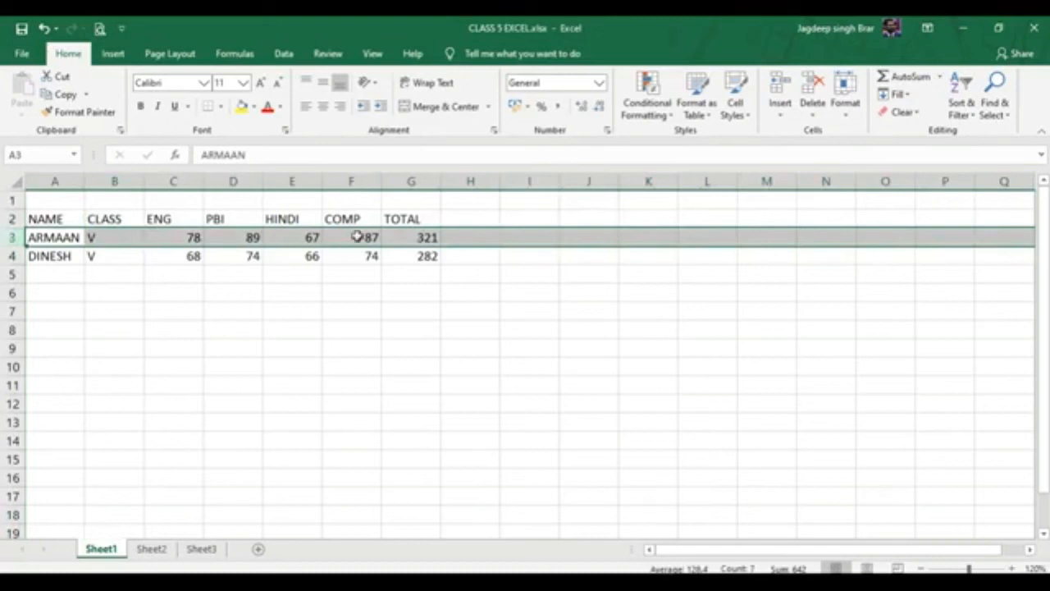
left_click(421, 180)
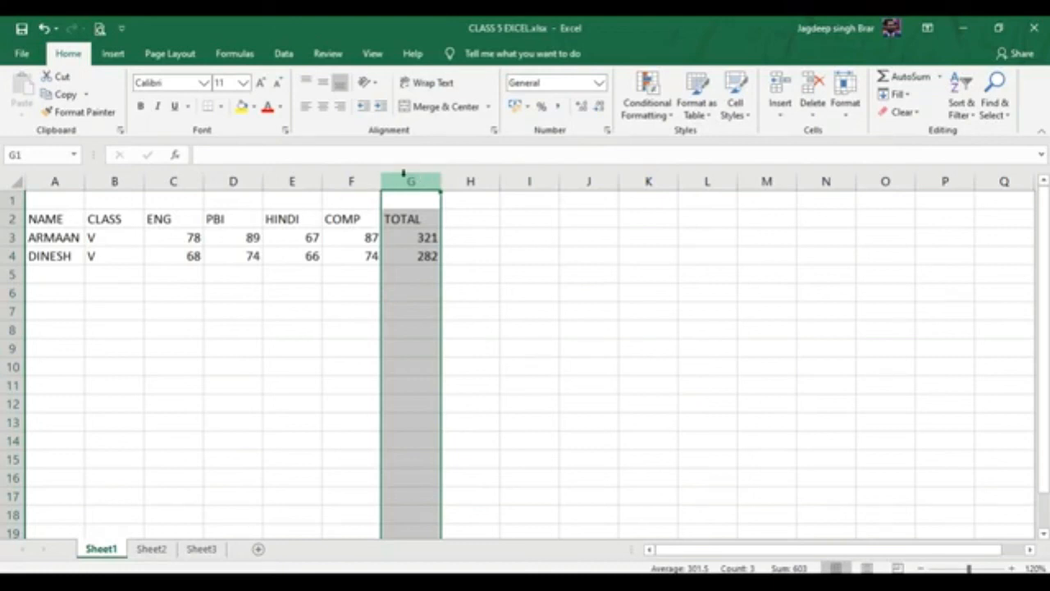
Select the entire worksheet, and replace that selection with only the marks table range A2:G4.
left_click(14, 180)
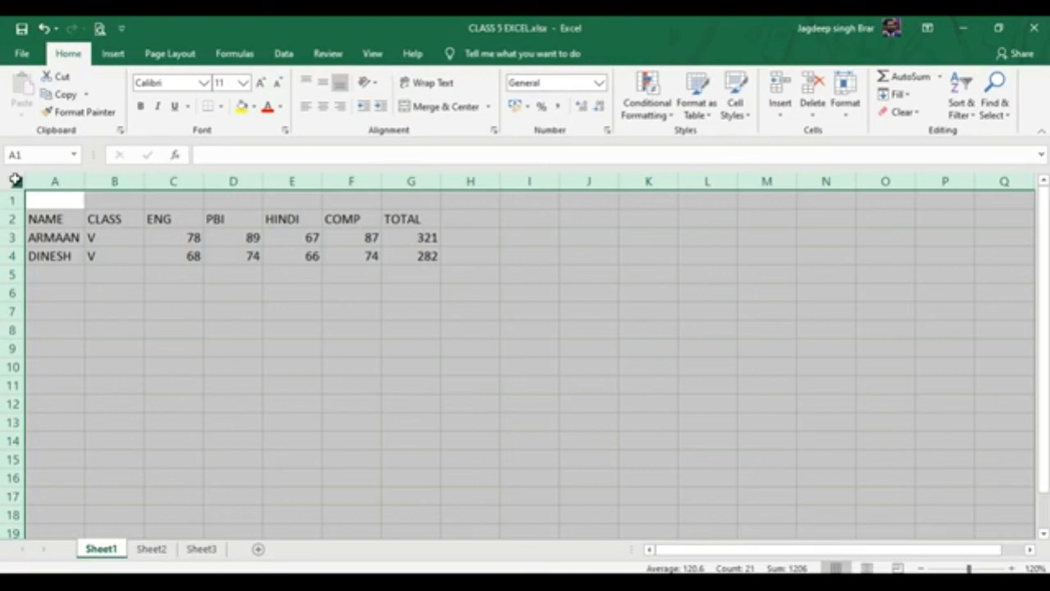
left_click(93, 311)
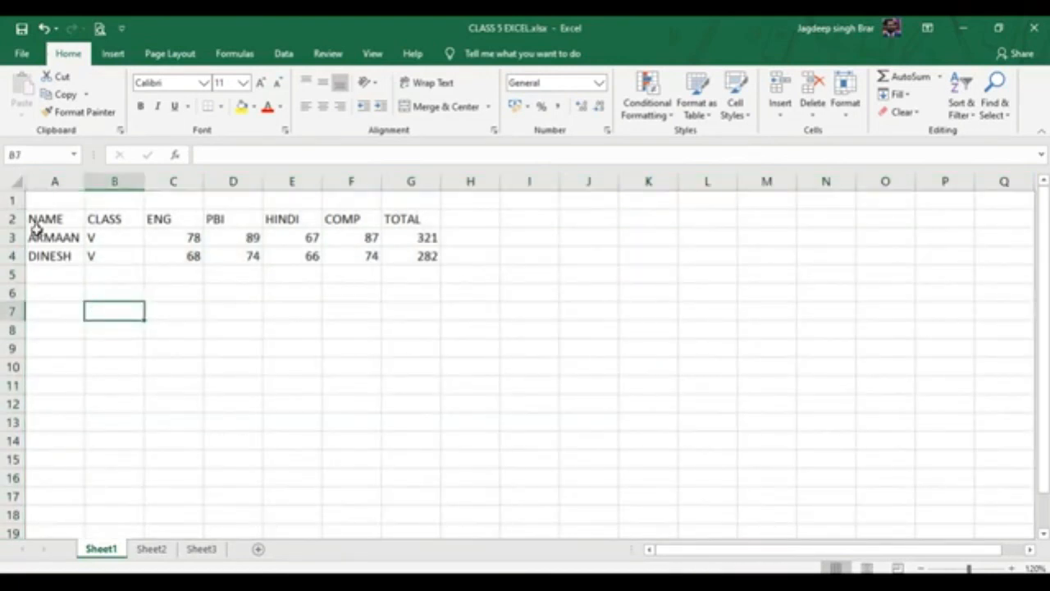
left_click(37, 220)
left_click_drag(55, 236, 420, 273)
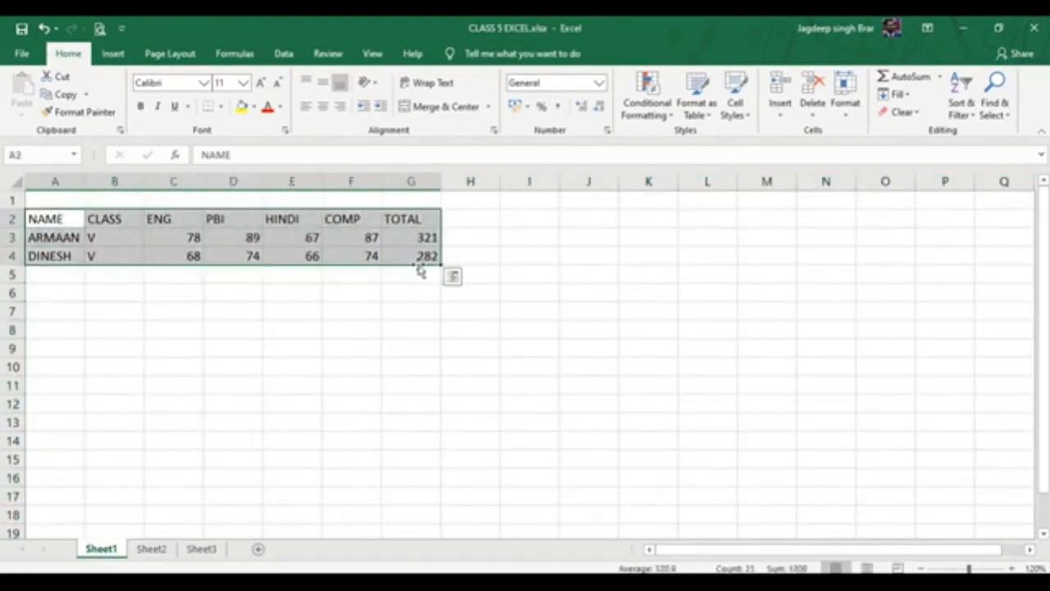